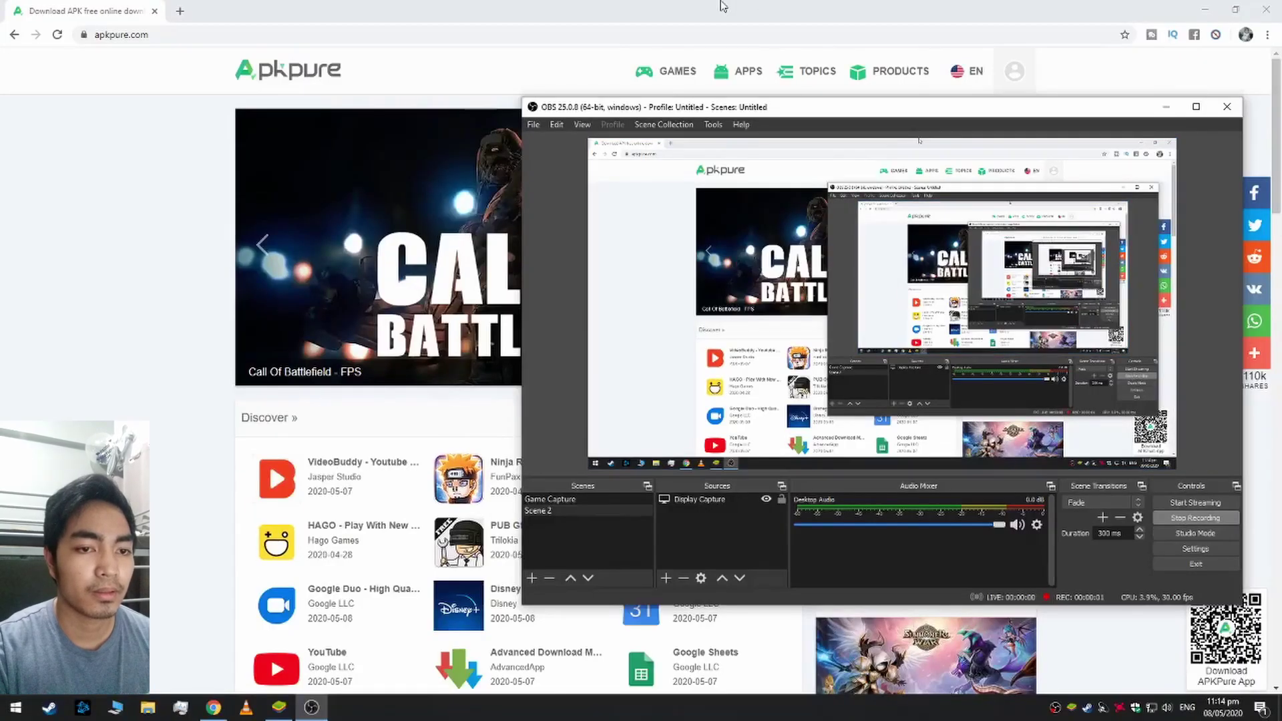
Step: Open the Call of Duty: Mobile page among APKPure's popular games and start downloading its XAPK
{"action": "left_click", "coordinate": [704, 6]}
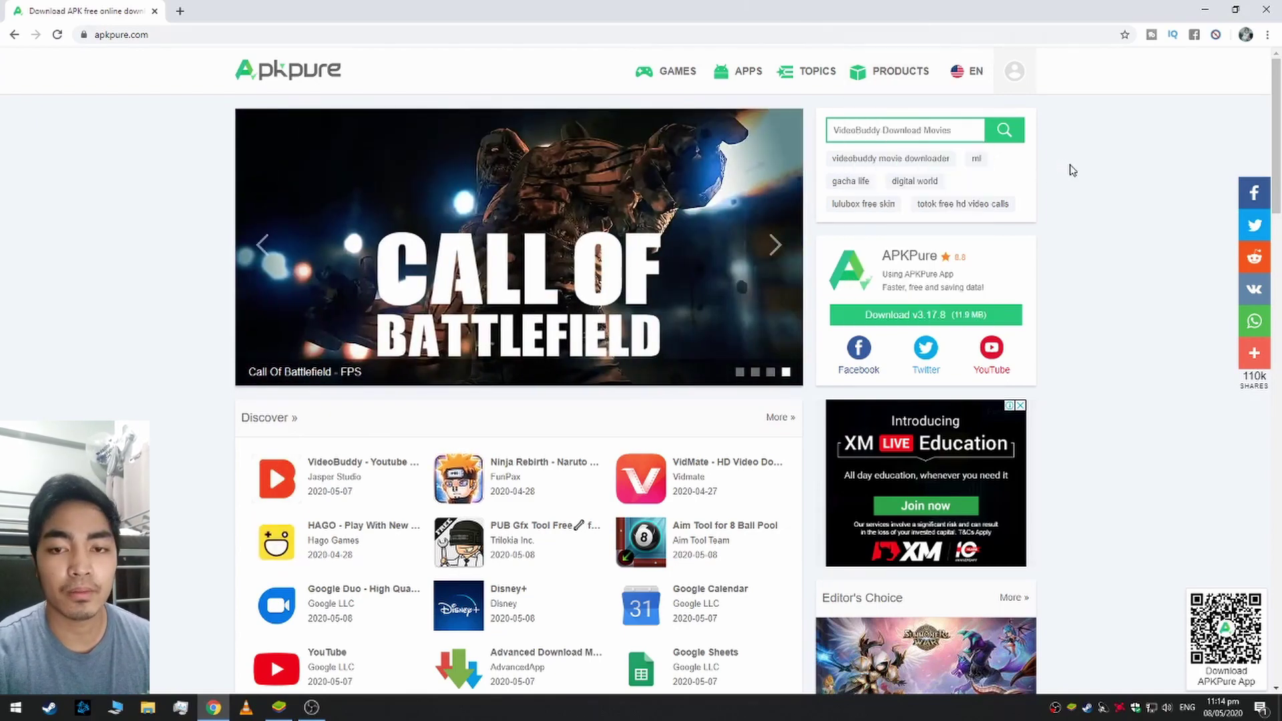
{"action": "scroll", "coordinate": [1071, 221], "scroll_direction": "down", "scroll_amount": 5}
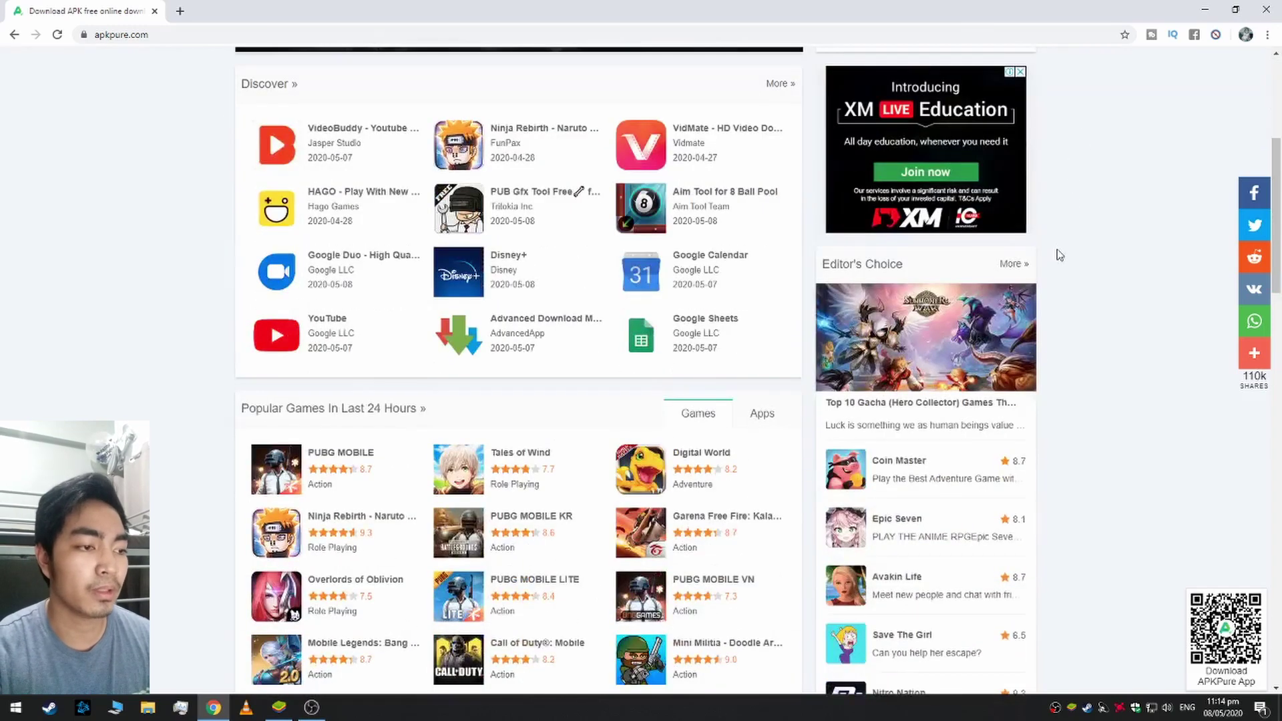
{"action": "scroll", "coordinate": [1059, 256], "scroll_direction": "down", "scroll_amount": 3}
{"action": "mouse_move", "coordinate": [478, 482]}
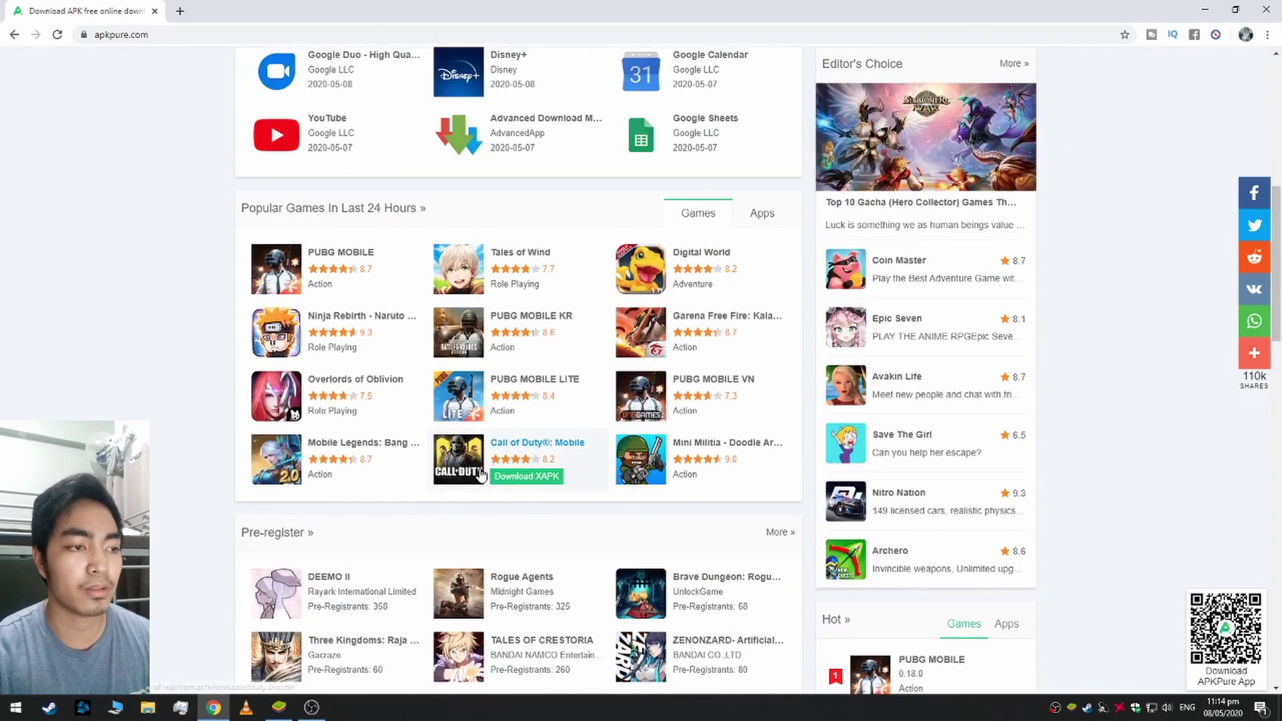
{"action": "left_click", "coordinate": [559, 444]}
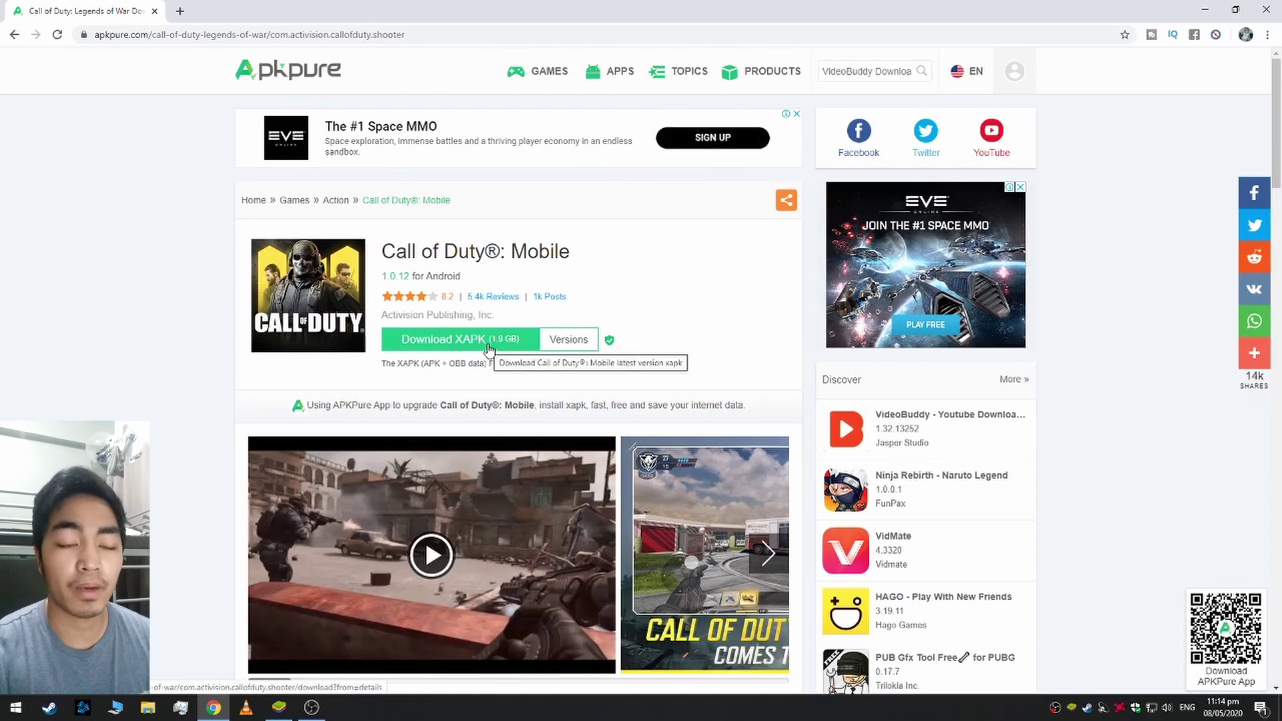
{"action": "left_click", "coordinate": [444, 344]}
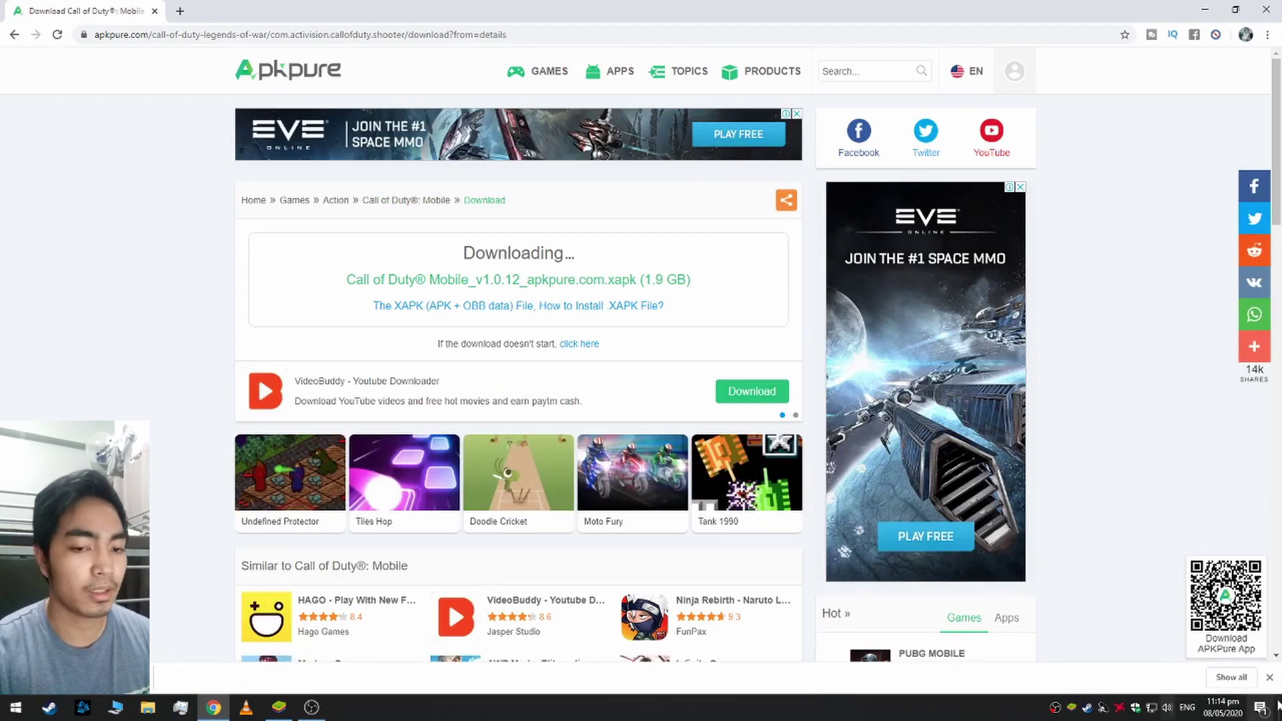
{"action": "left_click", "coordinate": [1269, 678]}
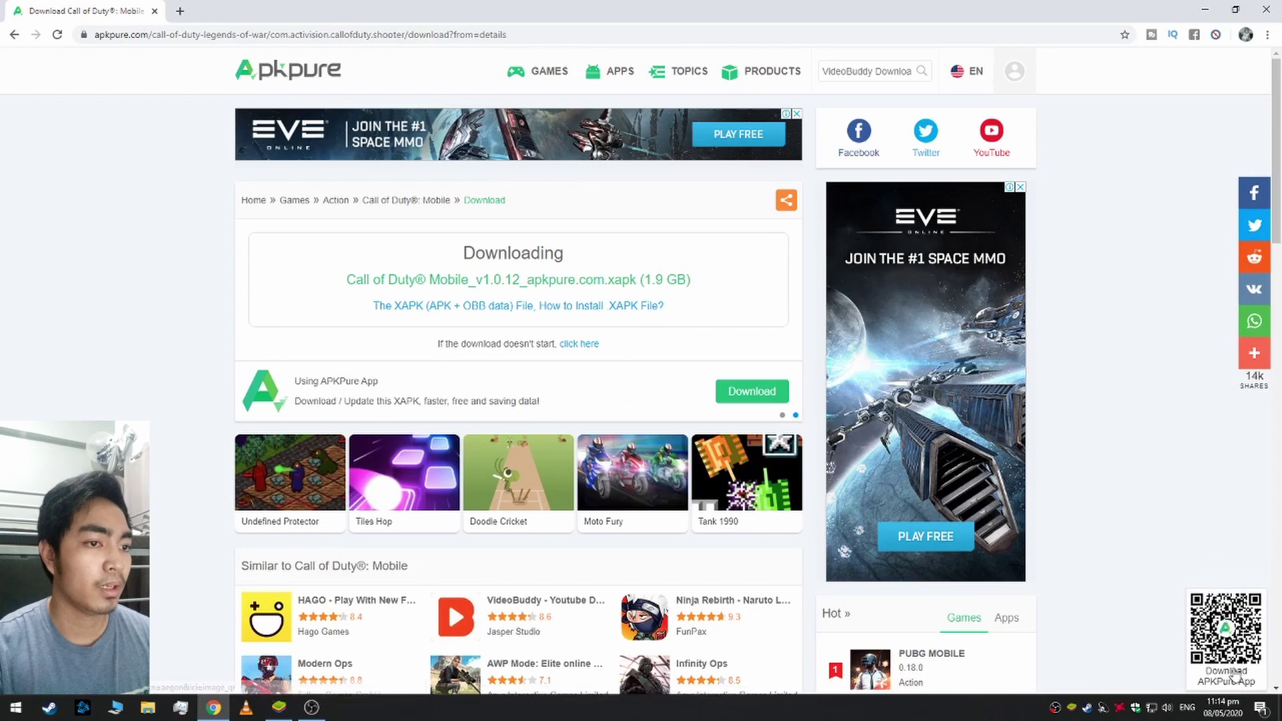
Step: Close the game's download page, leaving a blank browser tab, and minimize the open windows to reach the desktop
{"action": "left_click", "coordinate": [181, 11]}
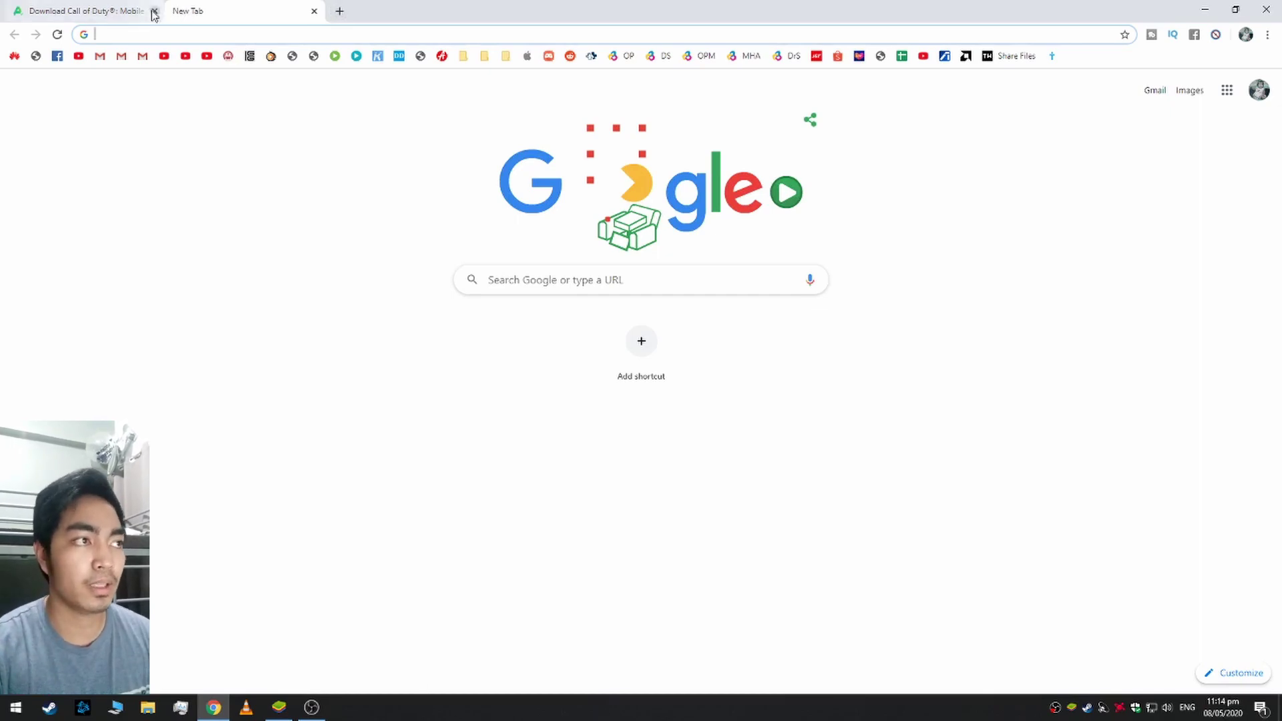
{"action": "left_click", "coordinate": [154, 12]}
{"action": "left_click", "coordinate": [1205, 9]}
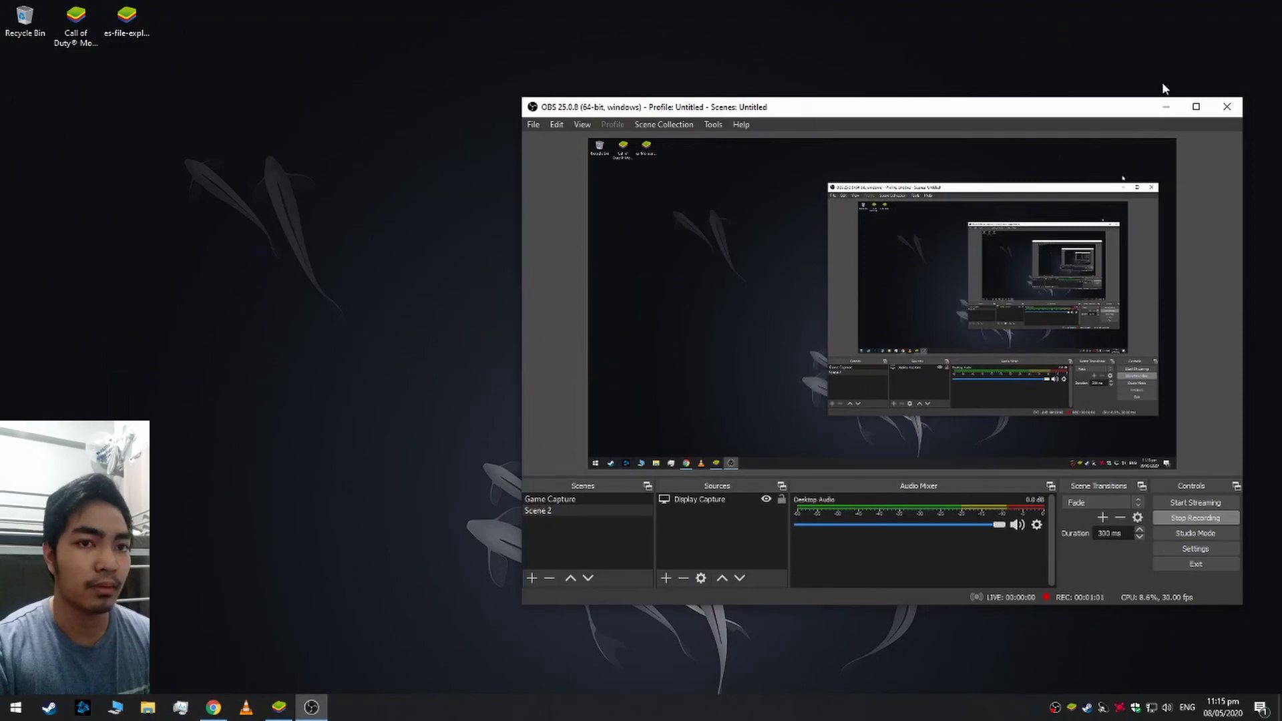
{"action": "left_click", "coordinate": [1166, 107]}
{"action": "left_click_drag", "start_coordinate": [244, 6], "coordinate": [60, 18]}
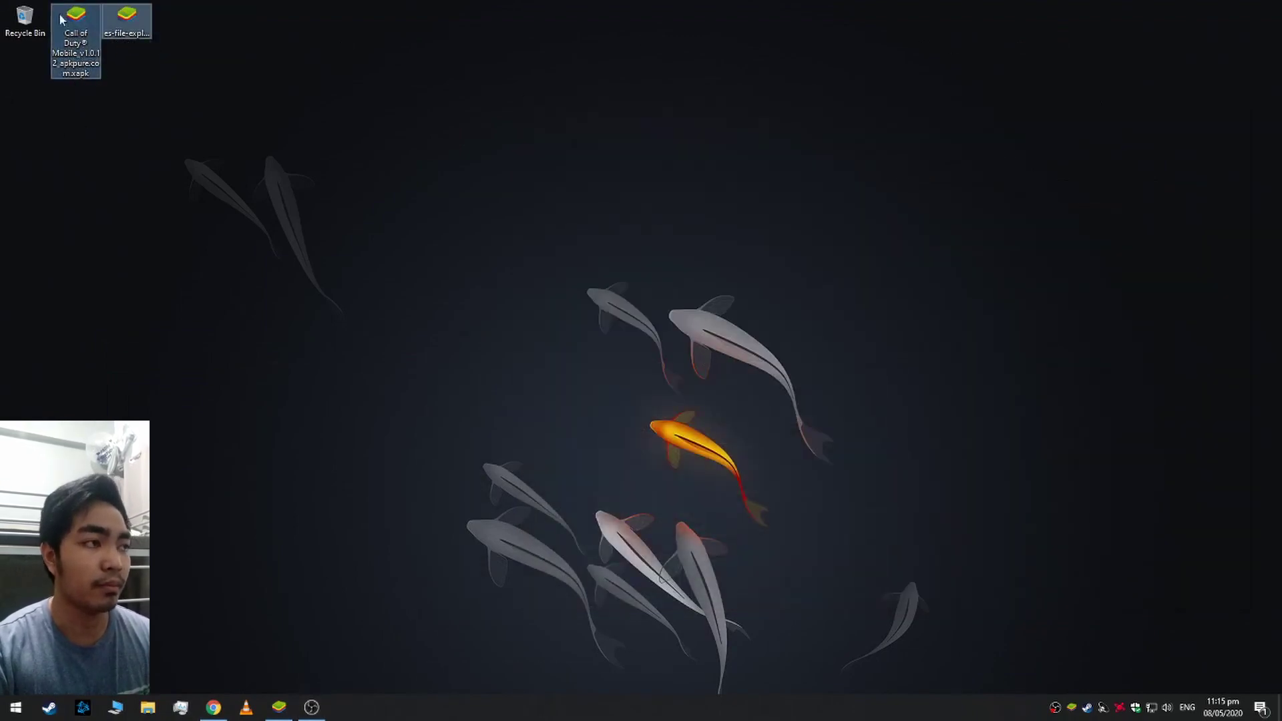
{"action": "left_click", "coordinate": [100, 49]}
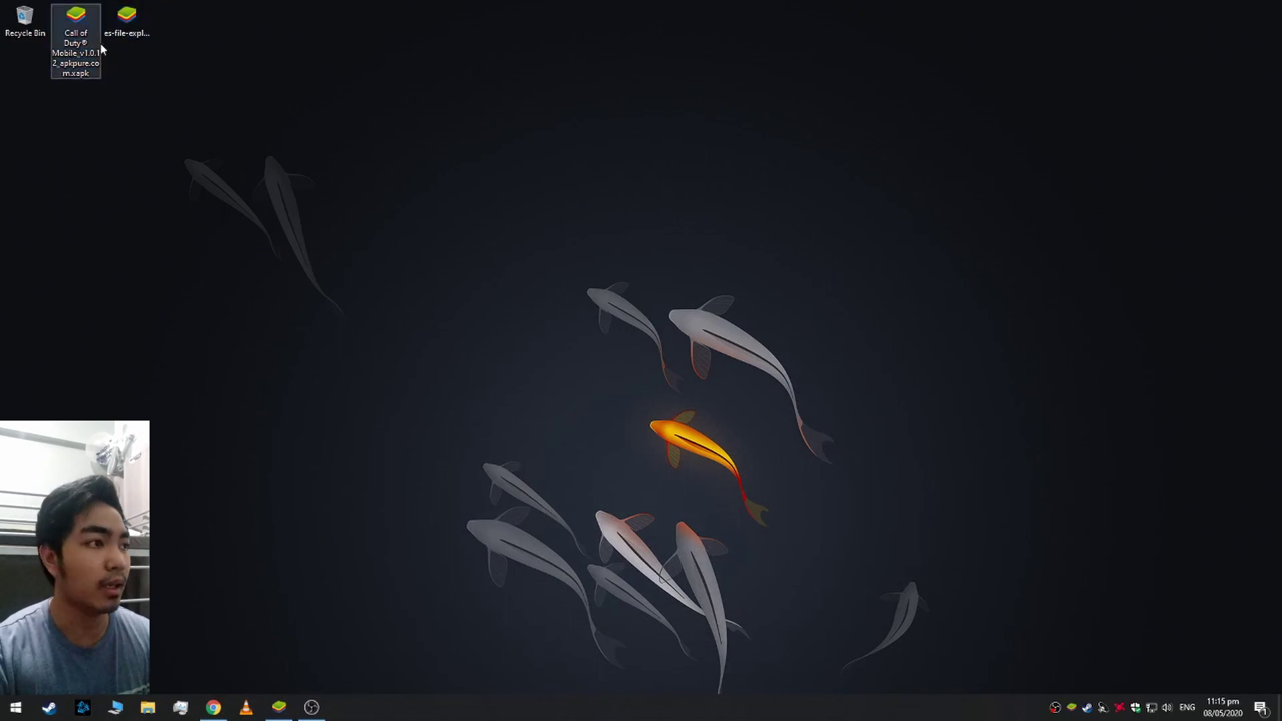
{"action": "left_click", "coordinate": [132, 29]}
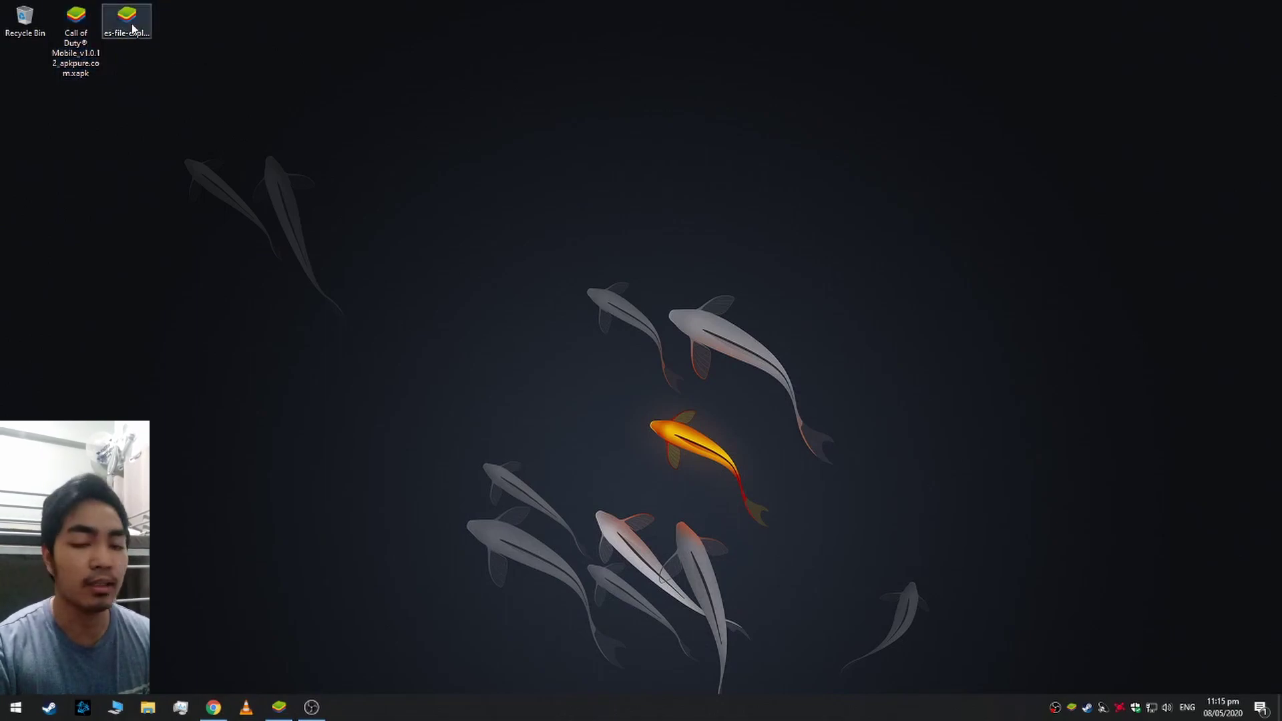
{"action": "left_click", "coordinate": [78, 29]}
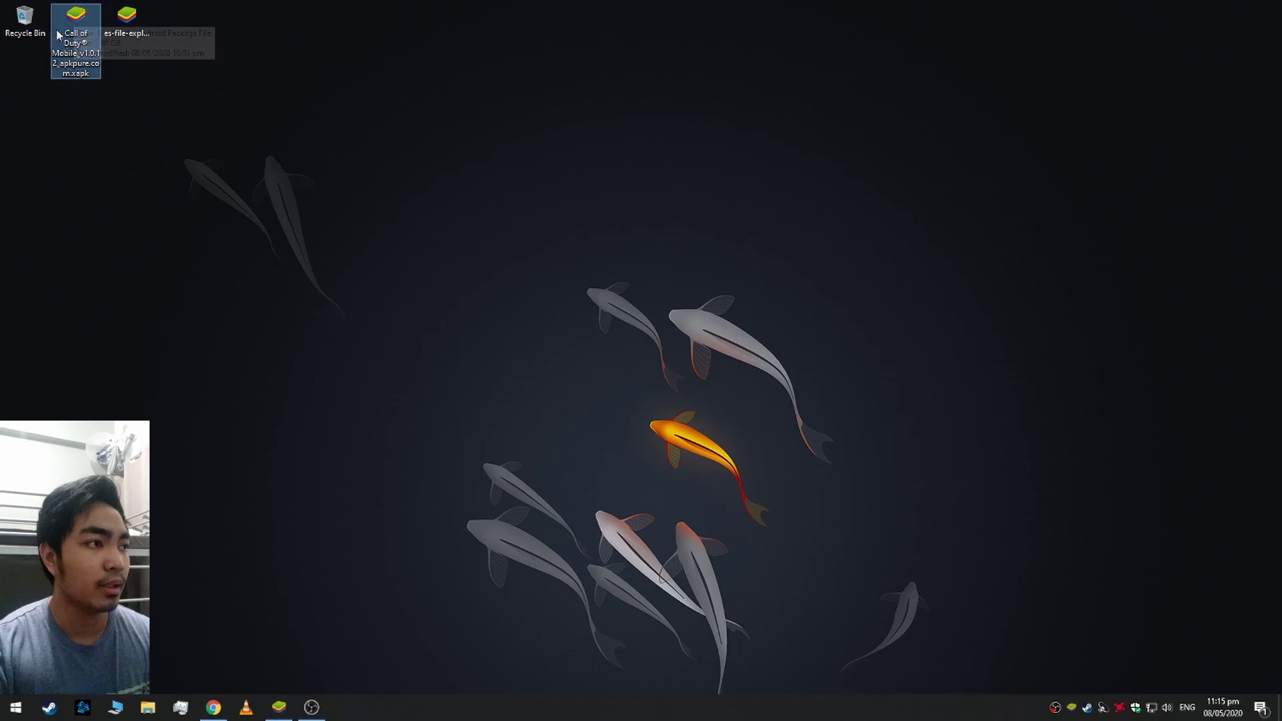
Step: Move the Call of Duty Mobile XAPK to a free desktop spot and change its file extension to .zip
{"action": "left_click_drag", "start_coordinate": [85, 56], "coordinate": [42, 88]}
{"action": "right_click", "coordinate": [42, 88]}
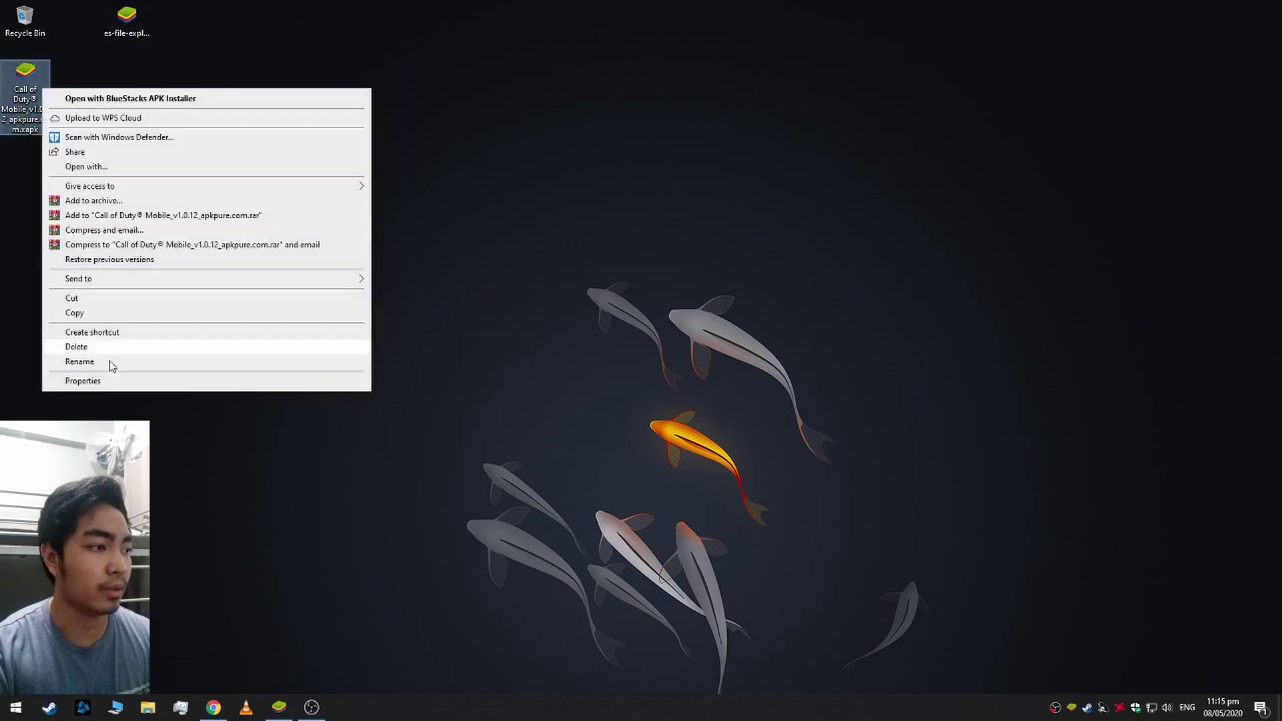
{"action": "left_click", "coordinate": [101, 365]}
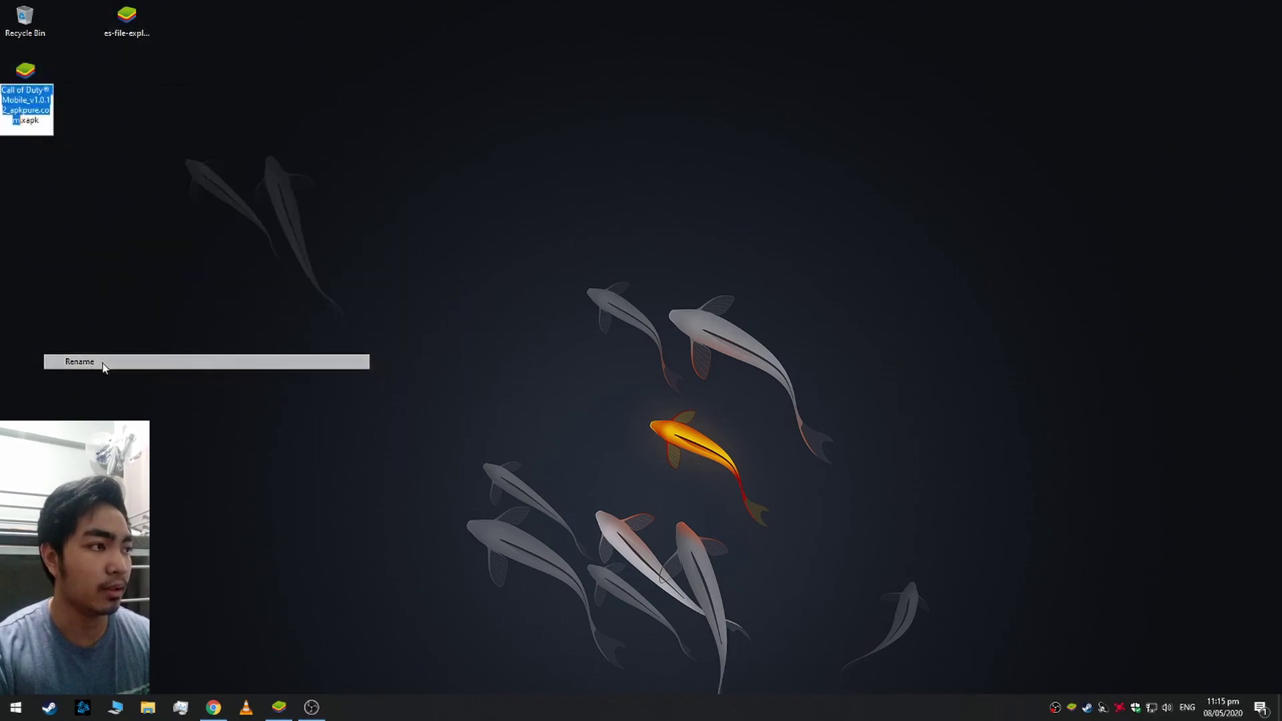
{"action": "left_click", "coordinate": [48, 126]}
{"action": "key", "text": "BackSpace"}
{"action": "key", "text": "BackSpace"}
{"action": "key", "text": "BackSpace"}
{"action": "key", "text": "BackSpace"}
{"action": "key", "text": "BackSpace"}
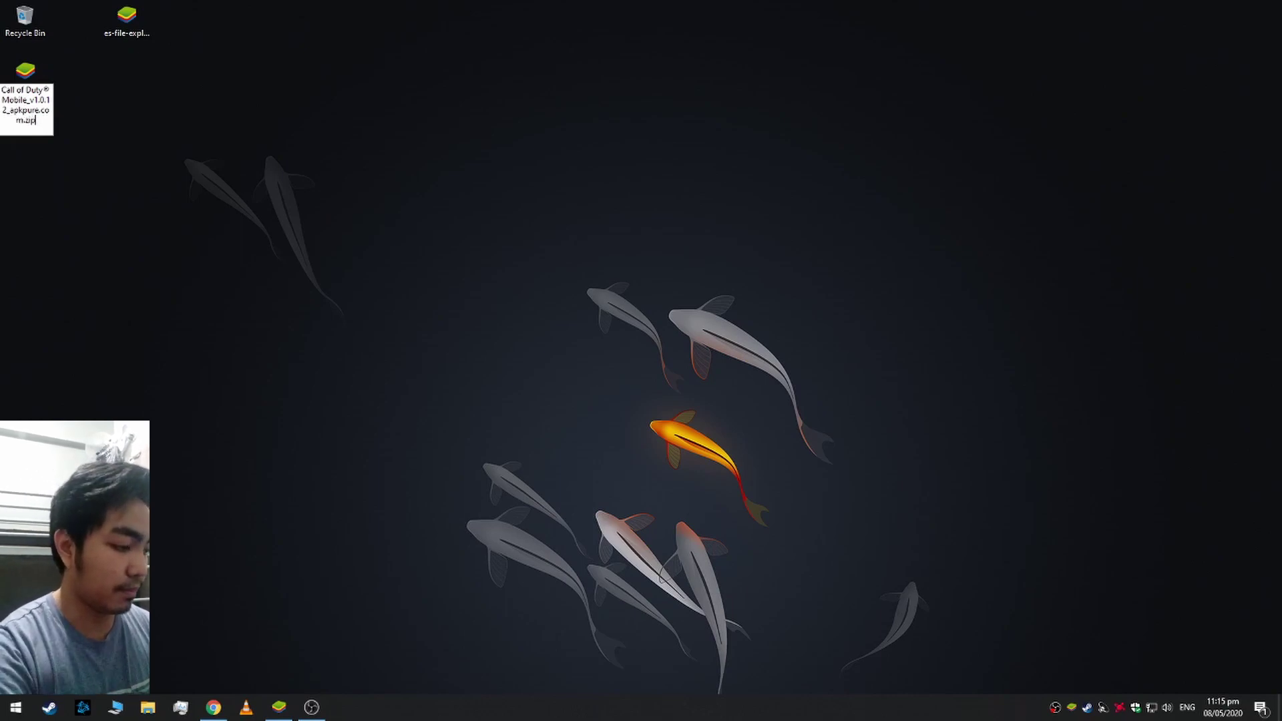
{"action": "type", "text": ".zip"}
{"action": "key", "text": "Return"}
{"action": "key", "text": "Return"}
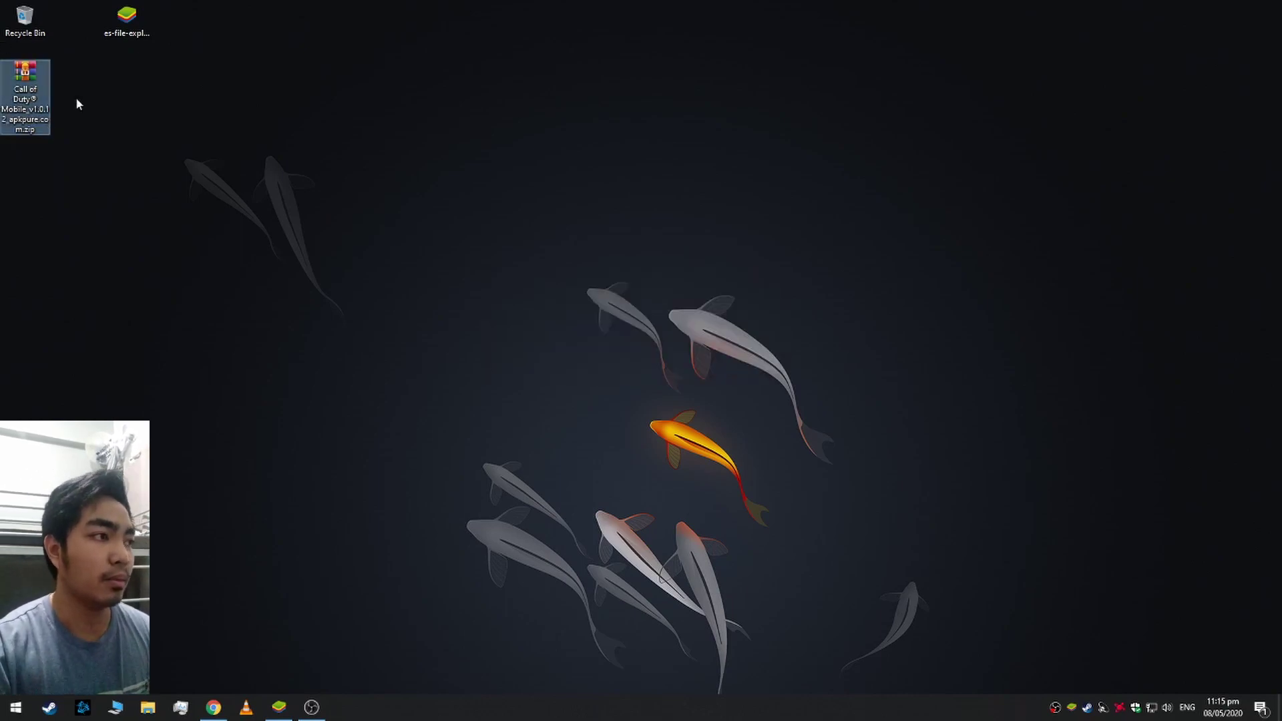
Step: Extract the Call of Duty Mobile zip into its own folder and place that folder beside the archive on the desktop
{"action": "right_click", "coordinate": [29, 91]}
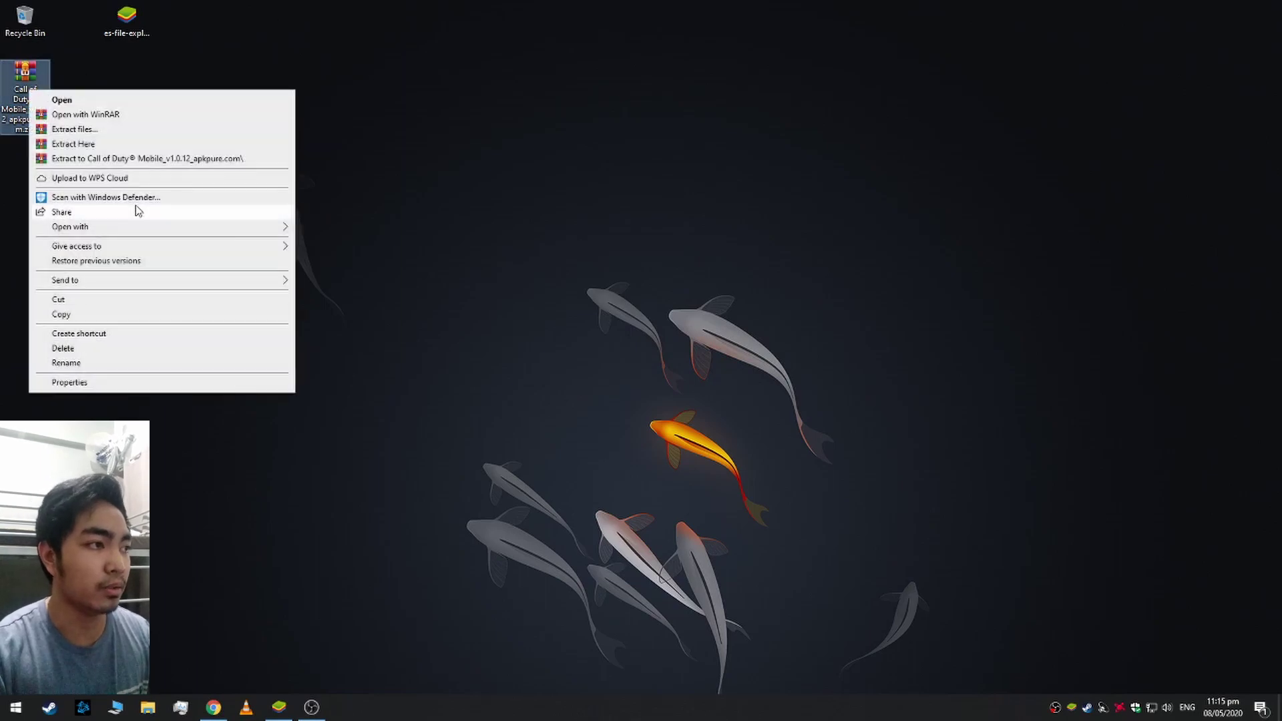
{"action": "left_click", "coordinate": [118, 158]}
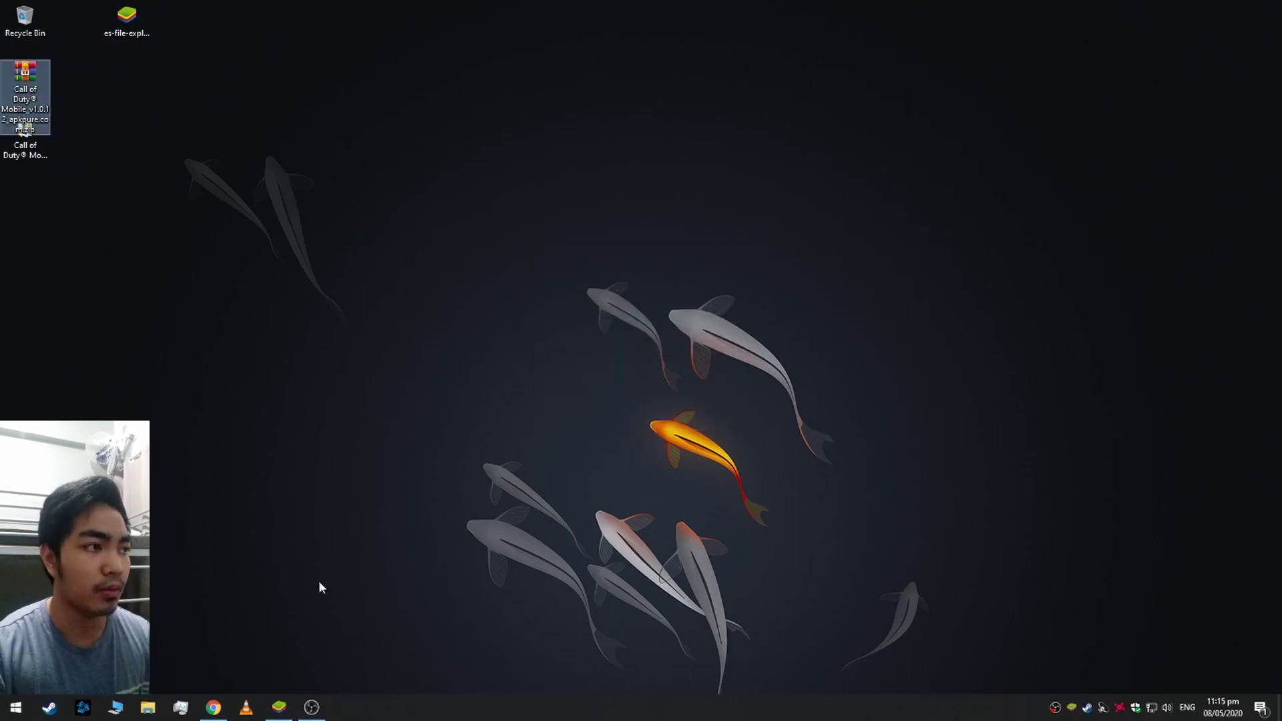
{"action": "left_click_drag", "start_coordinate": [31, 143], "coordinate": [81, 86]}
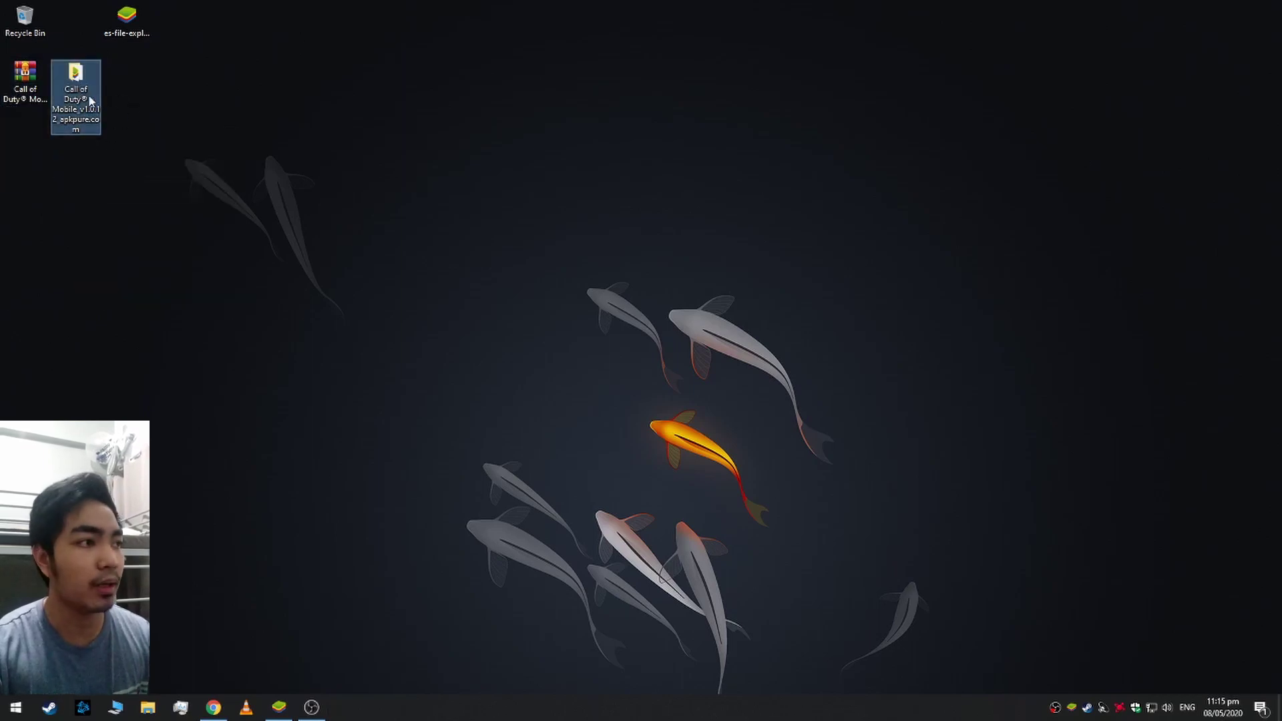
Step: Examine the extracted folder's APK file and the contents of its Android obb subfolder
{"action": "double_click", "coordinate": [90, 100]}
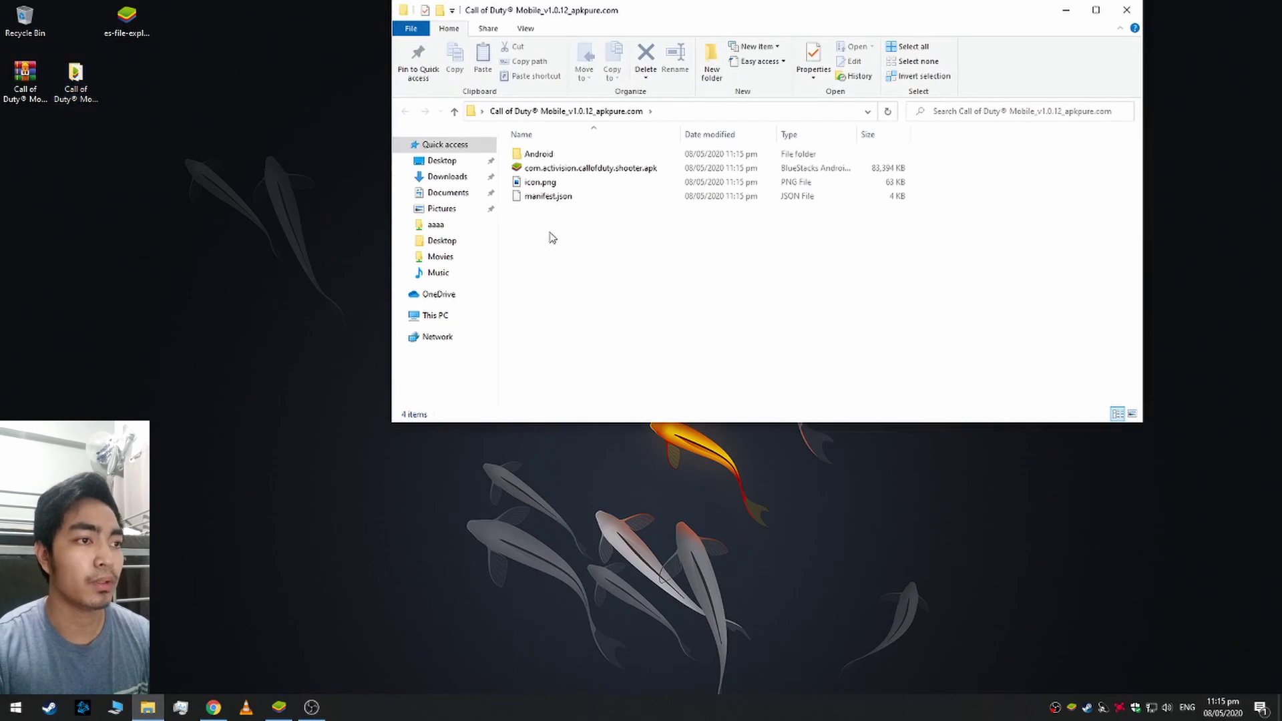
{"action": "left_click", "coordinate": [619, 172]}
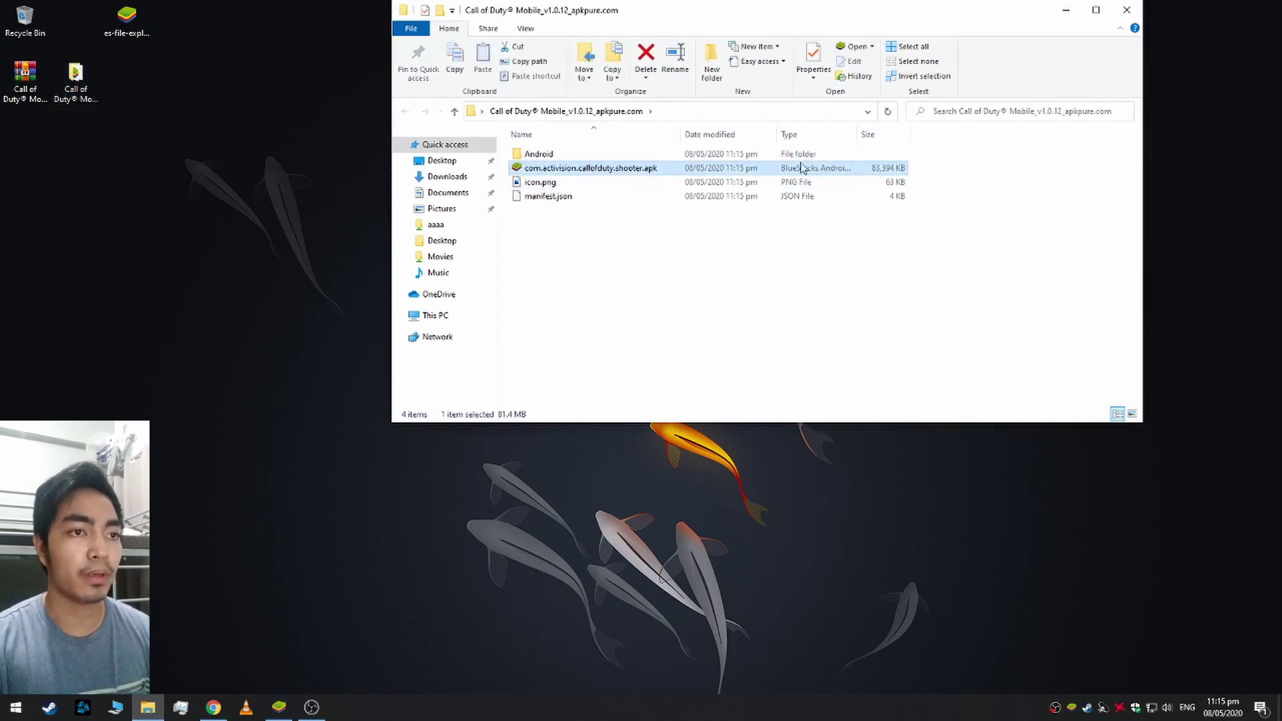
{"action": "double_click", "coordinate": [604, 154]}
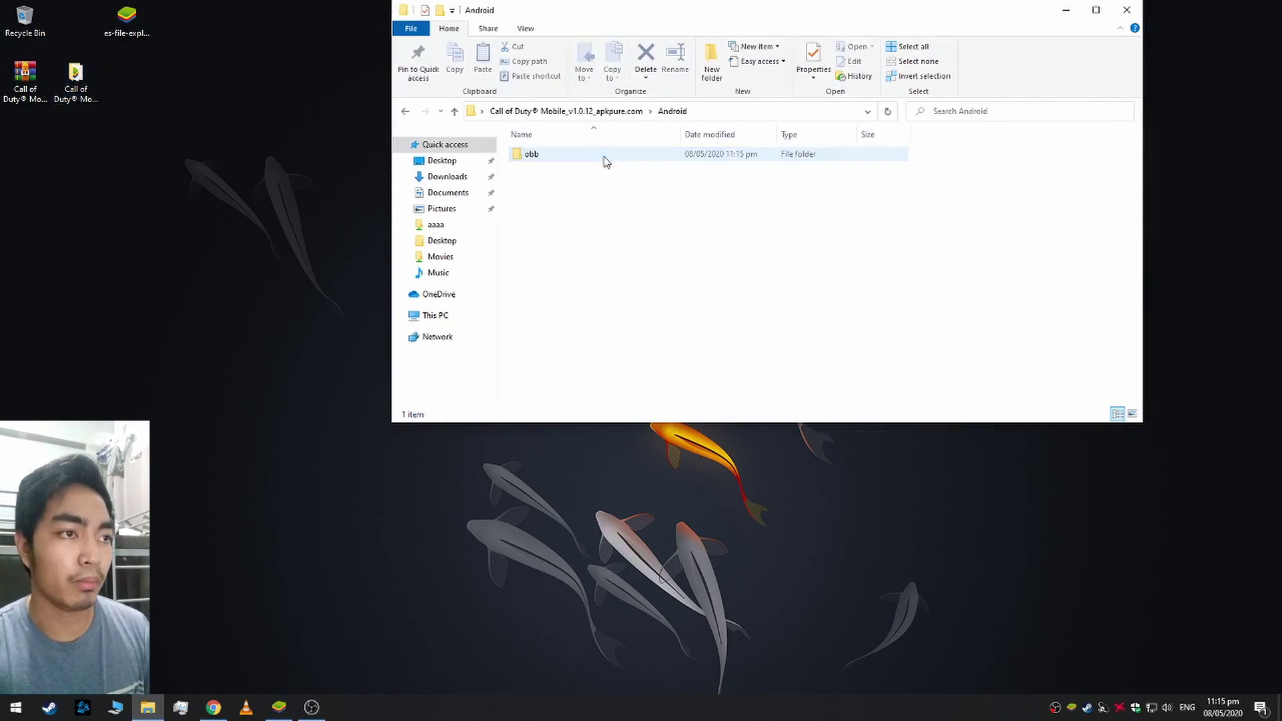
{"action": "double_click", "coordinate": [603, 154]}
{"action": "left_click", "coordinate": [664, 161]}
{"action": "double_click", "coordinate": [618, 157]}
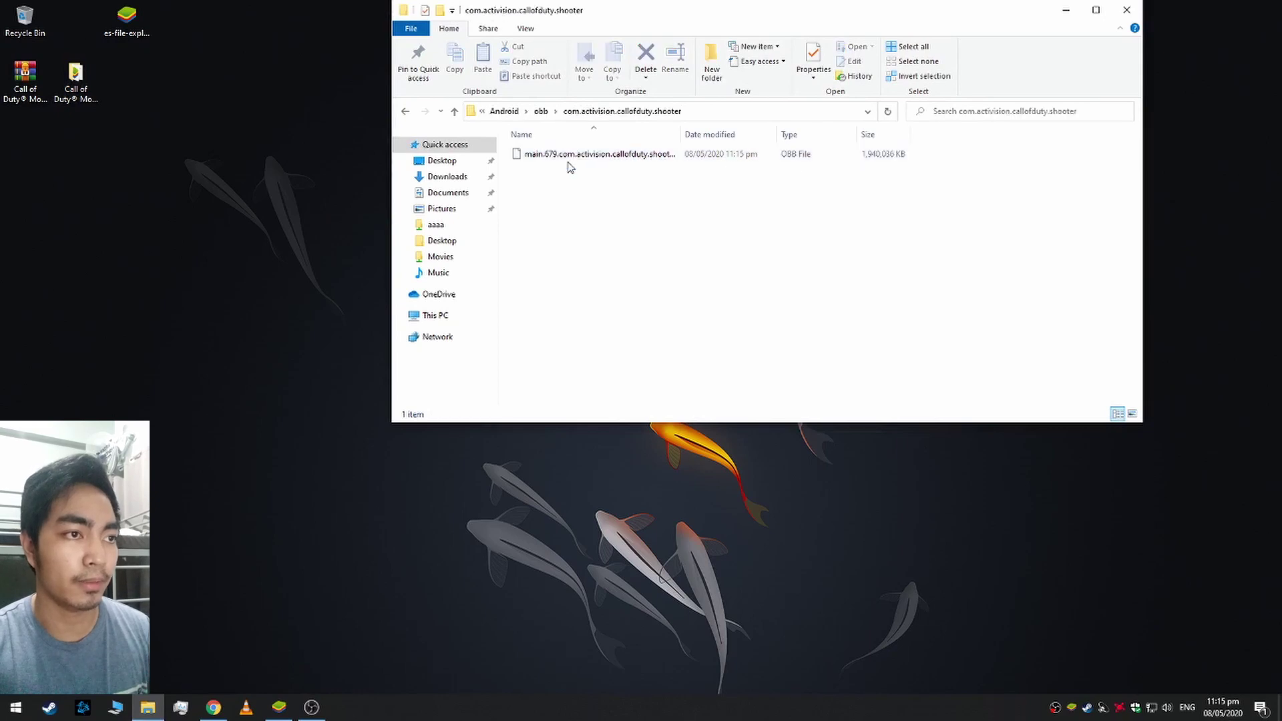
{"action": "key", "text": "alt+Left"}
{"action": "key", "text": "alt+Left"}
Step: Switch to BlueStacks and install the ES File Explorer APK from the desktop
{"action": "left_click", "coordinate": [279, 707]}
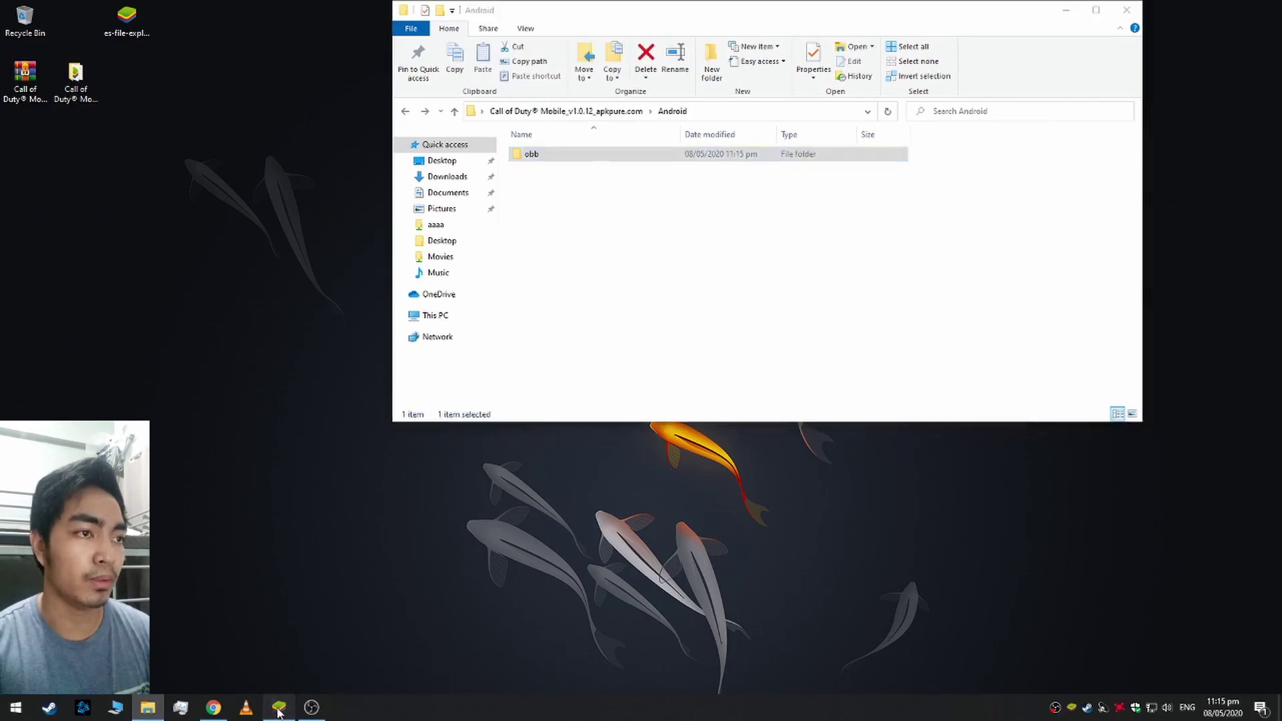
{"action": "left_click", "coordinate": [128, 22]}
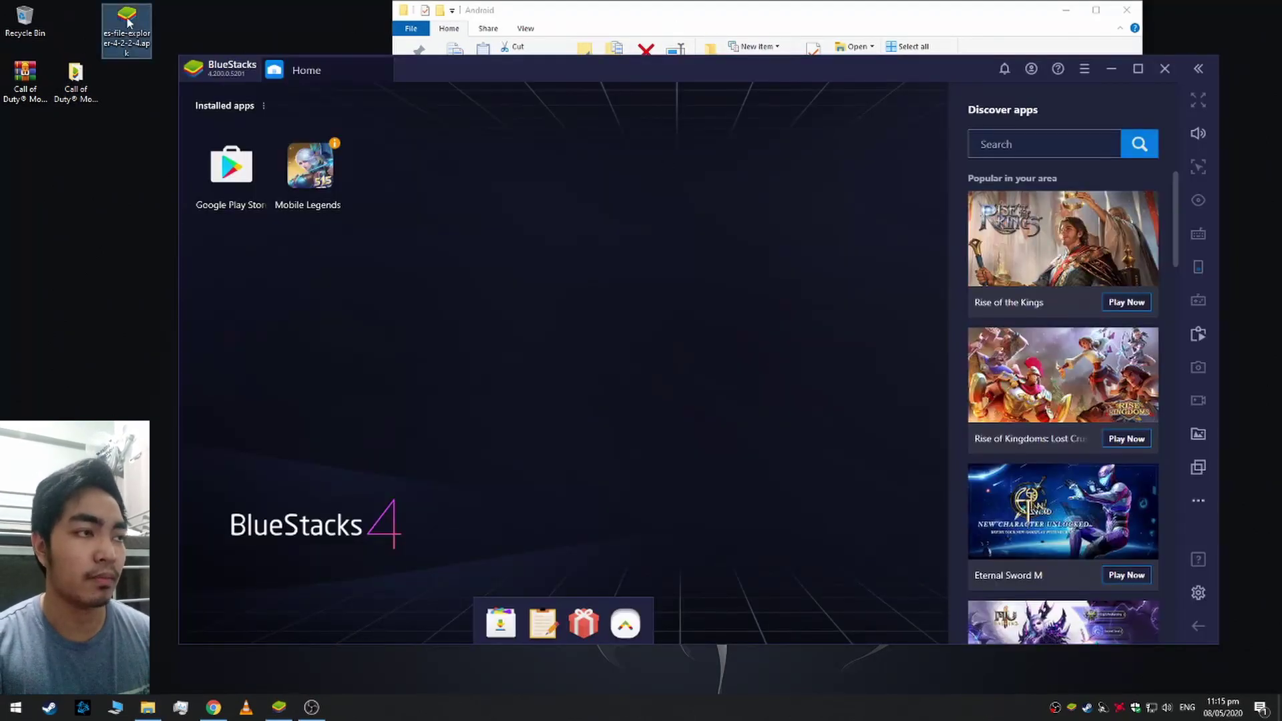
{"action": "left_click_drag", "start_coordinate": [128, 22], "coordinate": [271, 110]}
{"action": "left_click_drag", "start_coordinate": [438, 225], "coordinate": [439, 225]}
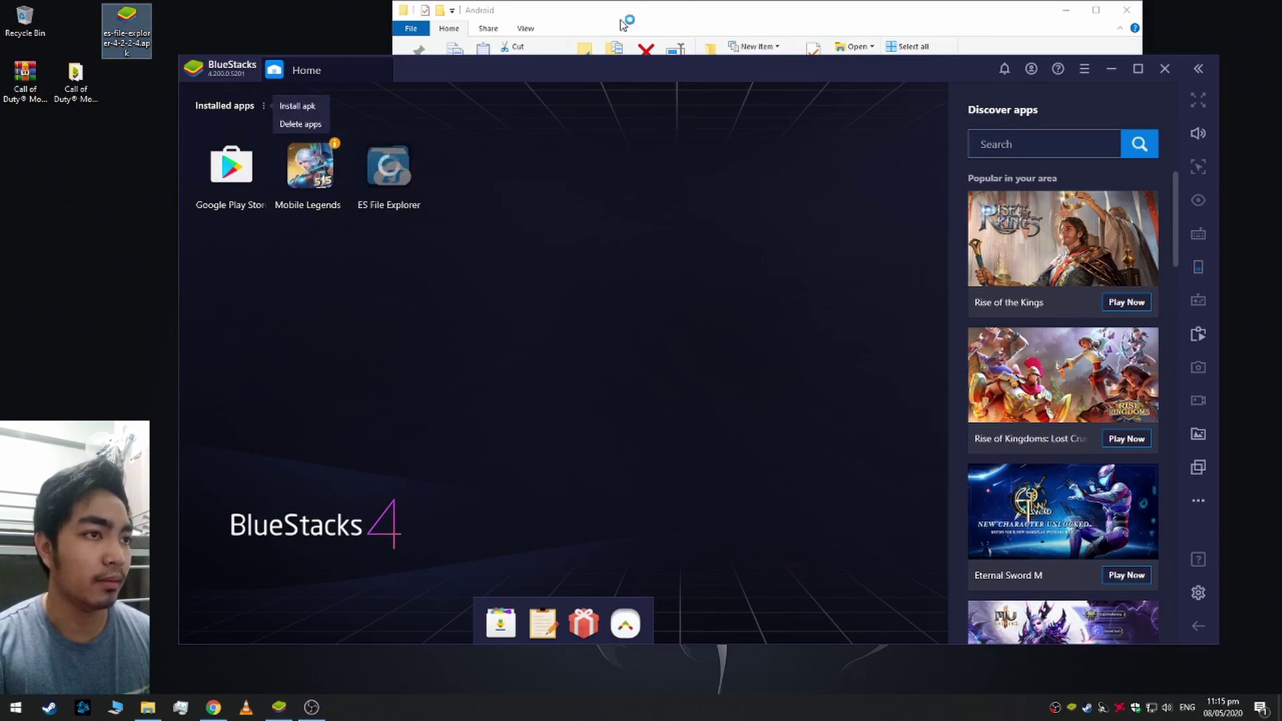
Step: Install com.activision.callofduty.shooter.apk from the extracted folder into BlueStacks, and put the folder window out of the way
{"action": "left_click", "coordinate": [654, 24]}
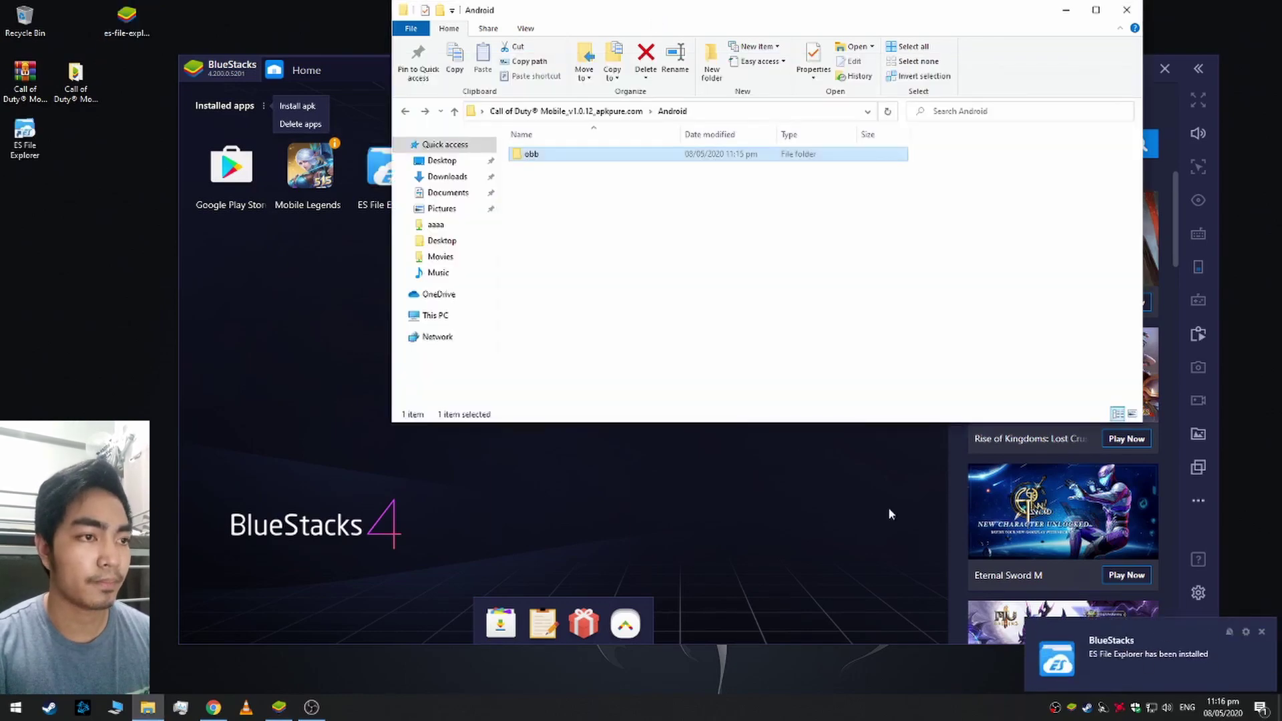
{"action": "key", "text": "BackSpace"}
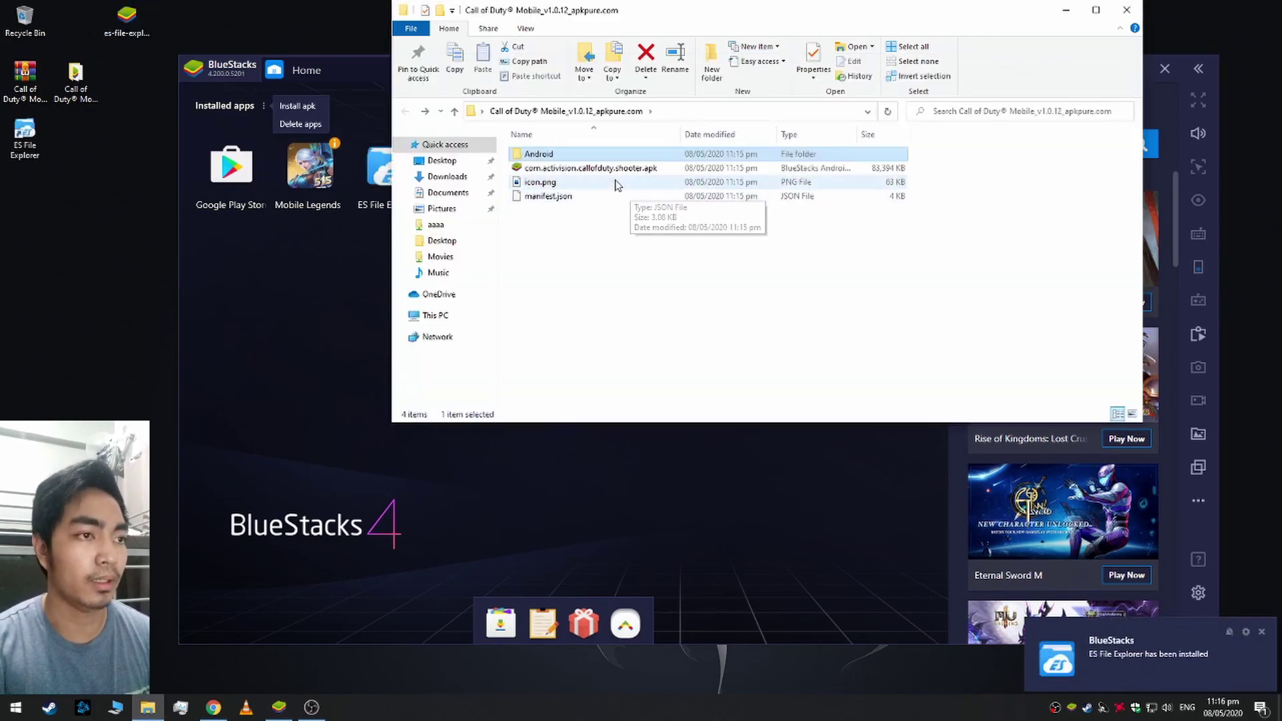
{"action": "left_click", "coordinate": [633, 170]}
{"action": "left_click_drag", "start_coordinate": [852, 35], "coordinate": [1092, 44]}
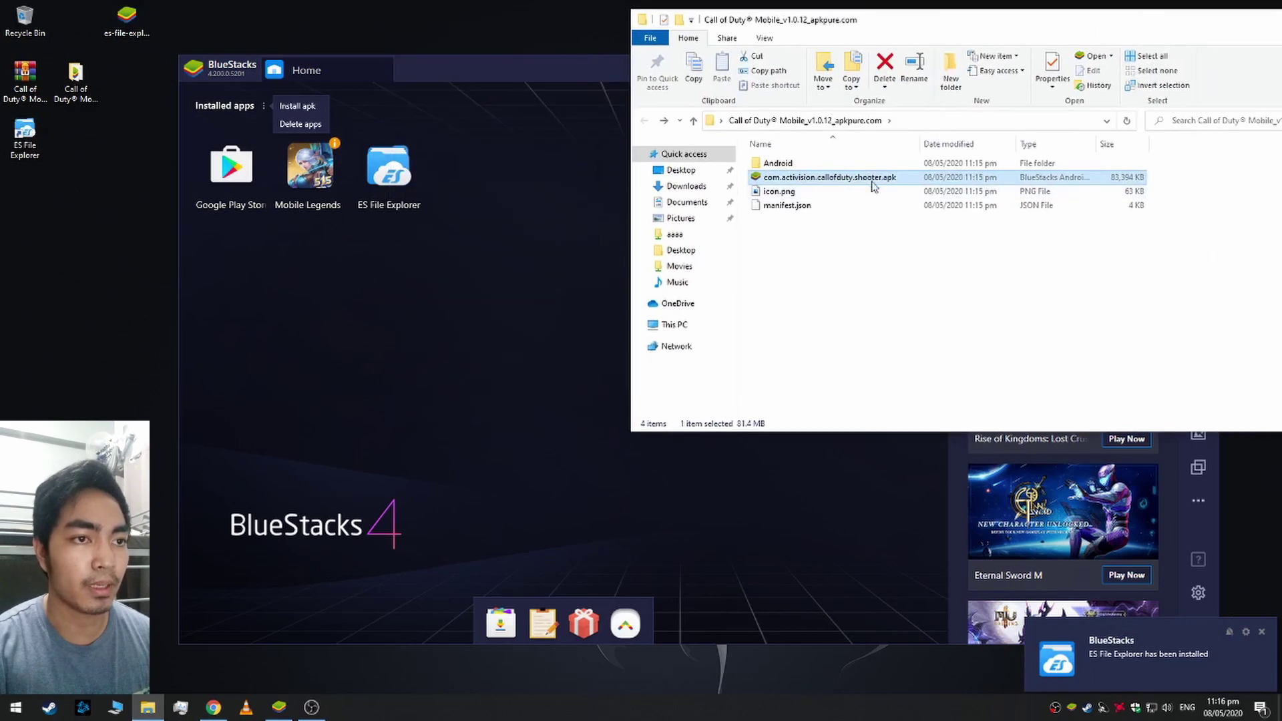
{"action": "left_click_drag", "start_coordinate": [514, 282], "coordinate": [509, 310]}
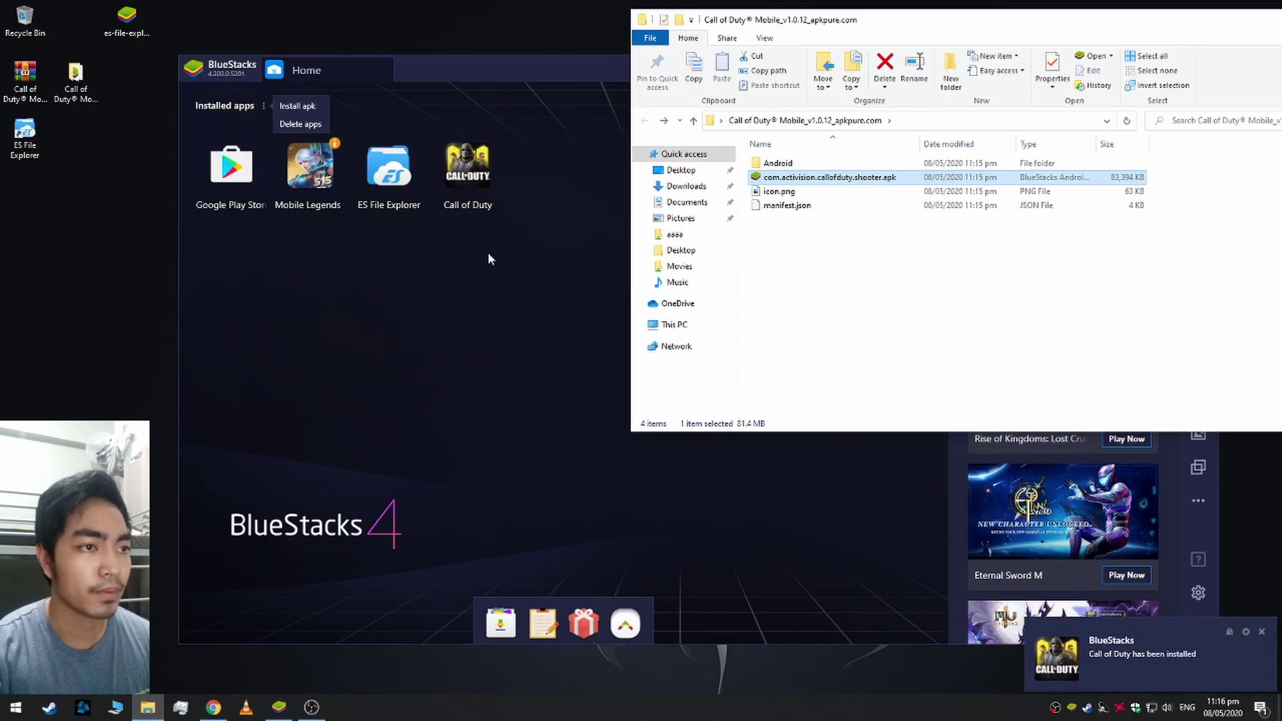
{"action": "left_click", "coordinate": [508, 249]}
{"action": "left_click", "coordinate": [1266, 26]}
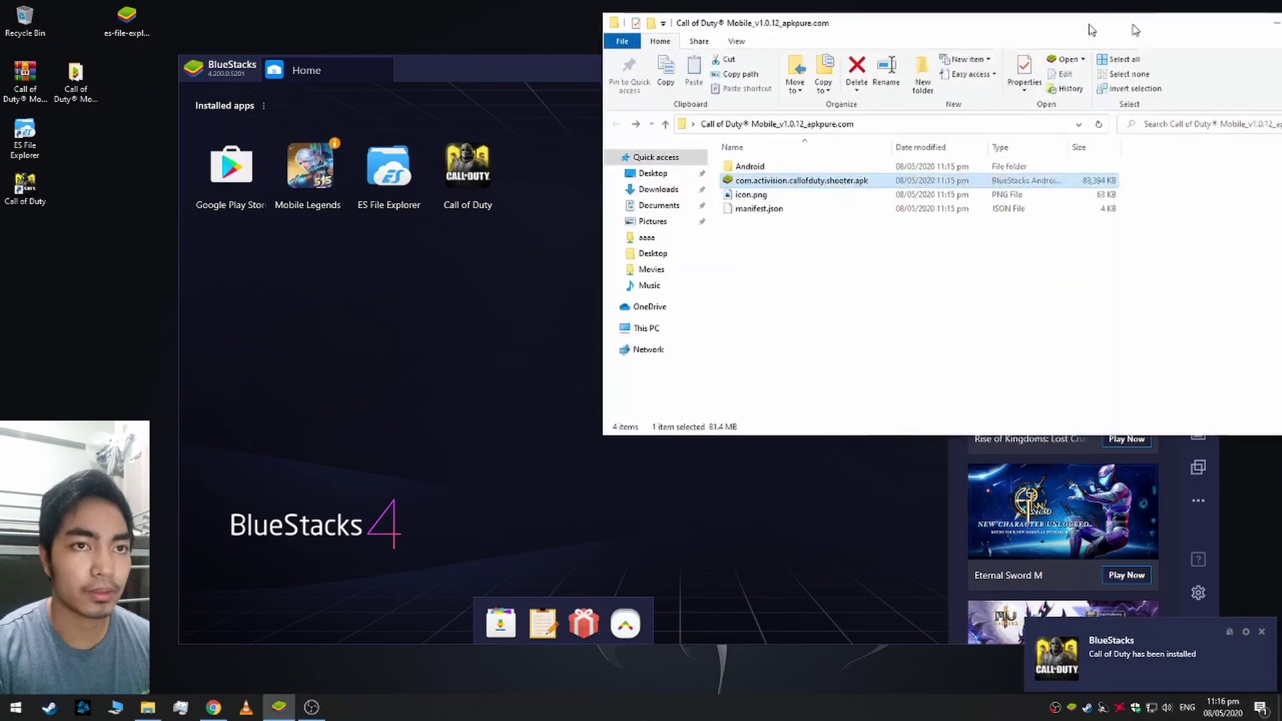
{"action": "left_click_drag", "start_coordinate": [1266, 25], "coordinate": [1022, 29]}
{"action": "left_click", "coordinate": [1055, 24]}
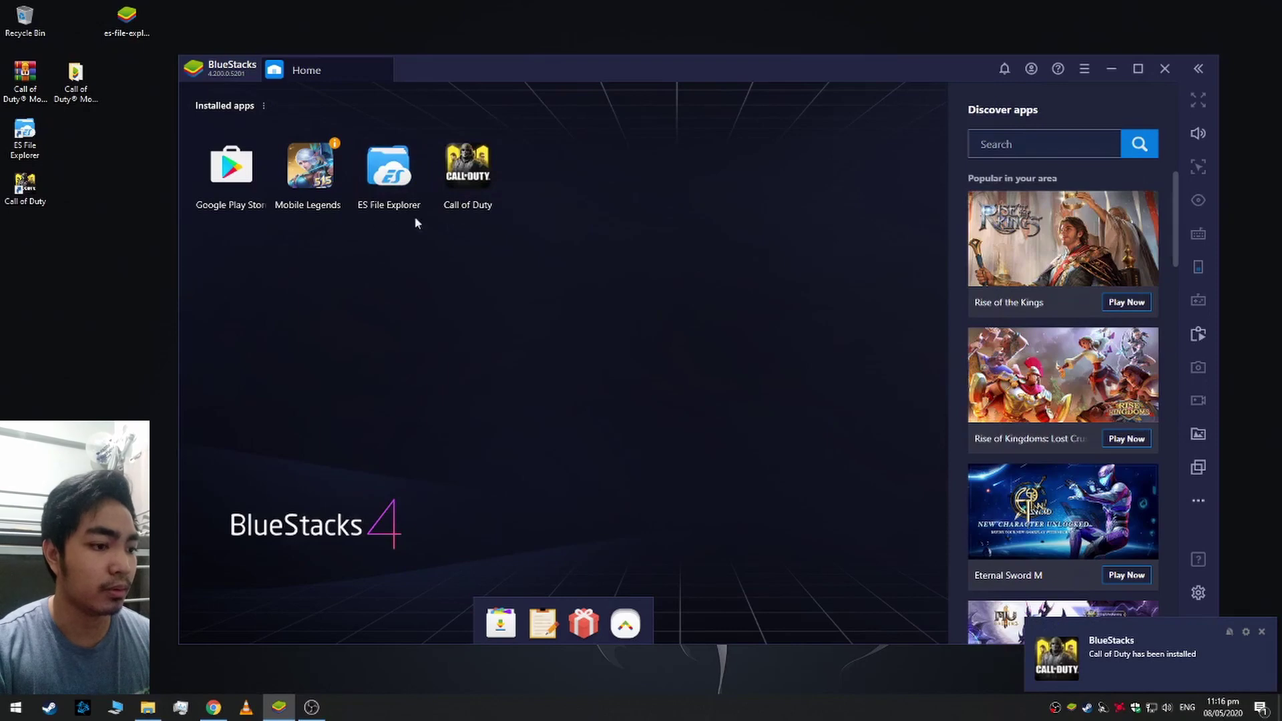
Step: Import main.679.com.activision.callofduty.shooter.obb from the extracted desktop folder's Android/obb/com.activision.callofduty.shooter subfolder with Media Manager, and close Media Manager
{"action": "left_click", "coordinate": [626, 625]}
{"action": "left_click", "coordinate": [676, 567]}
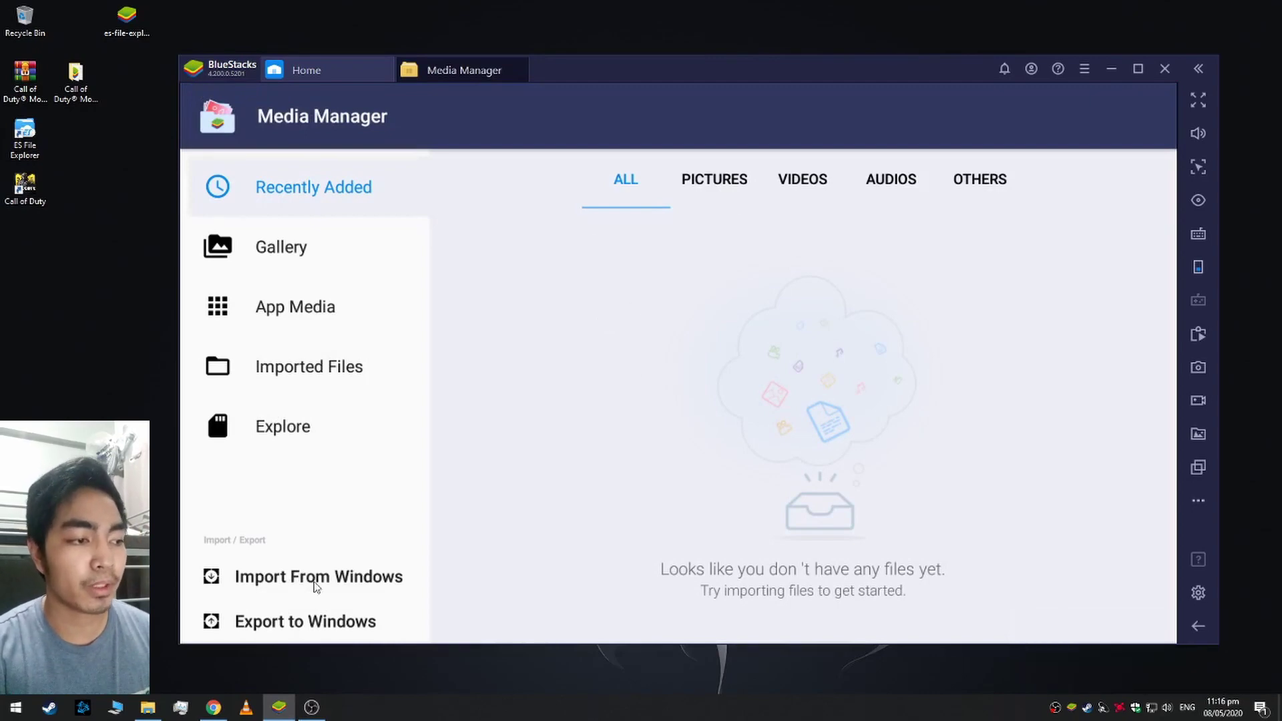
{"action": "left_click", "coordinate": [332, 583]}
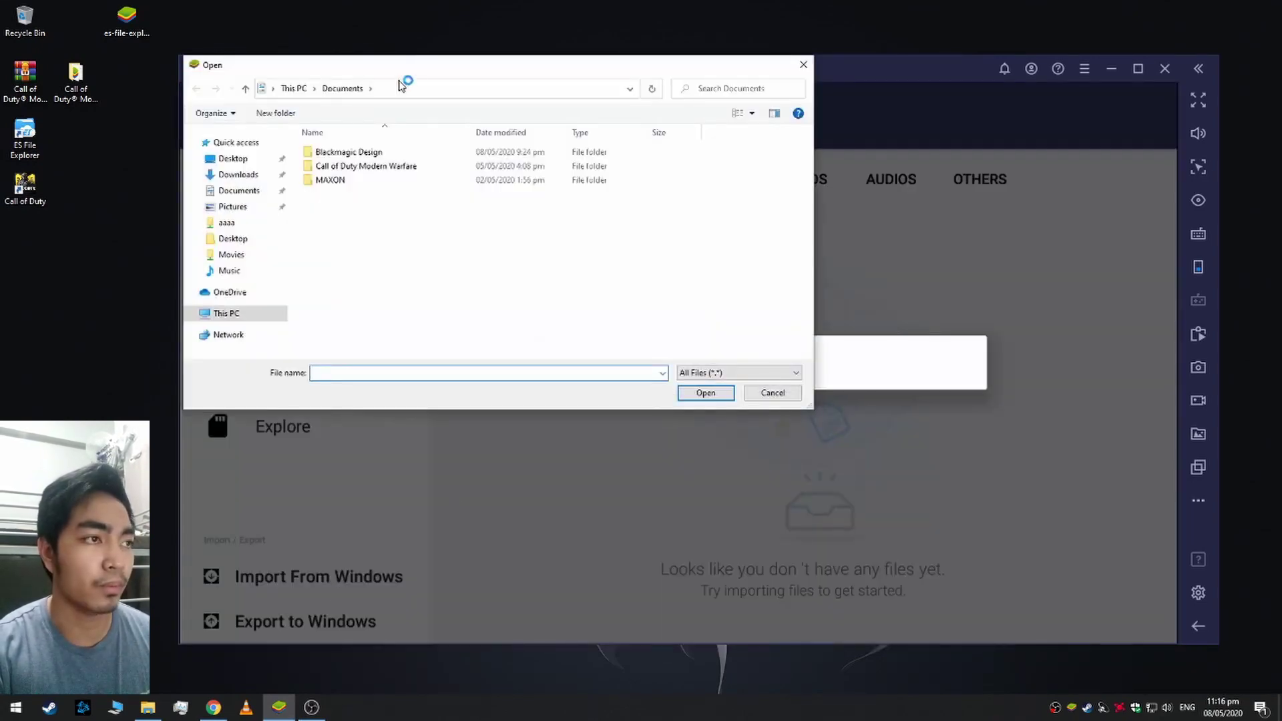
{"action": "left_click_drag", "start_coordinate": [648, 87], "coordinate": [784, 101]}
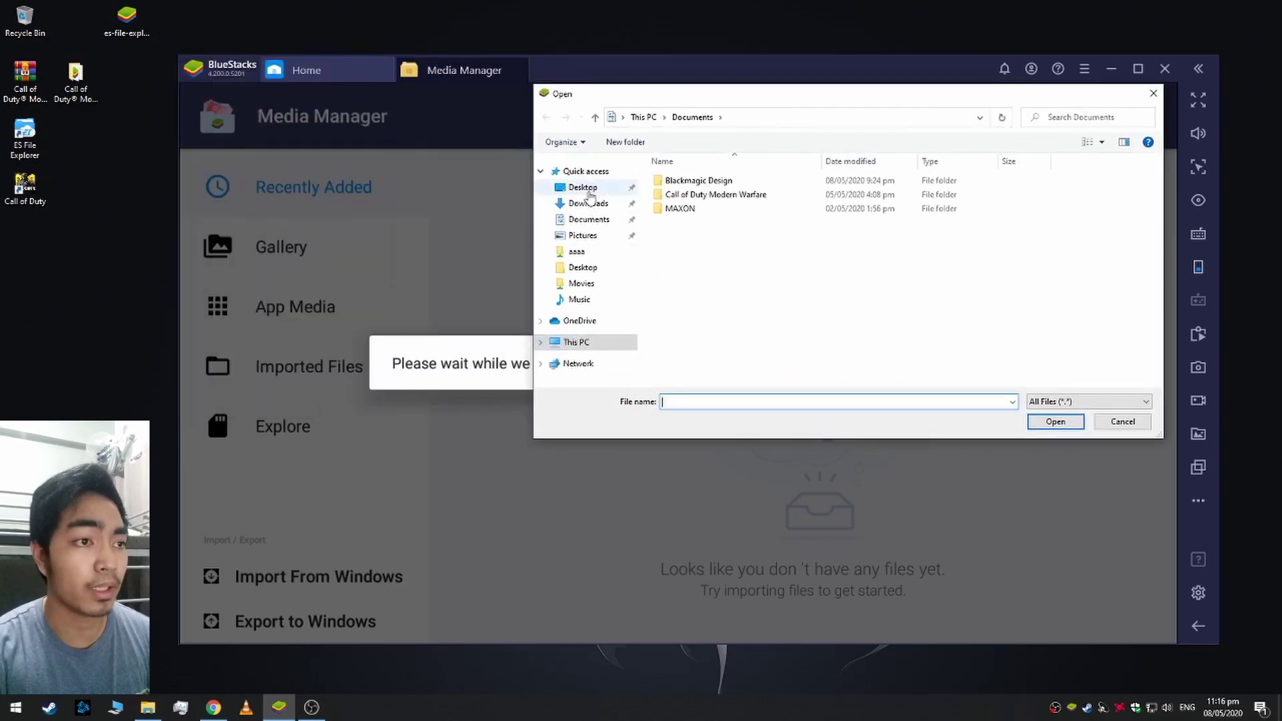
{"action": "left_click", "coordinate": [584, 189]}
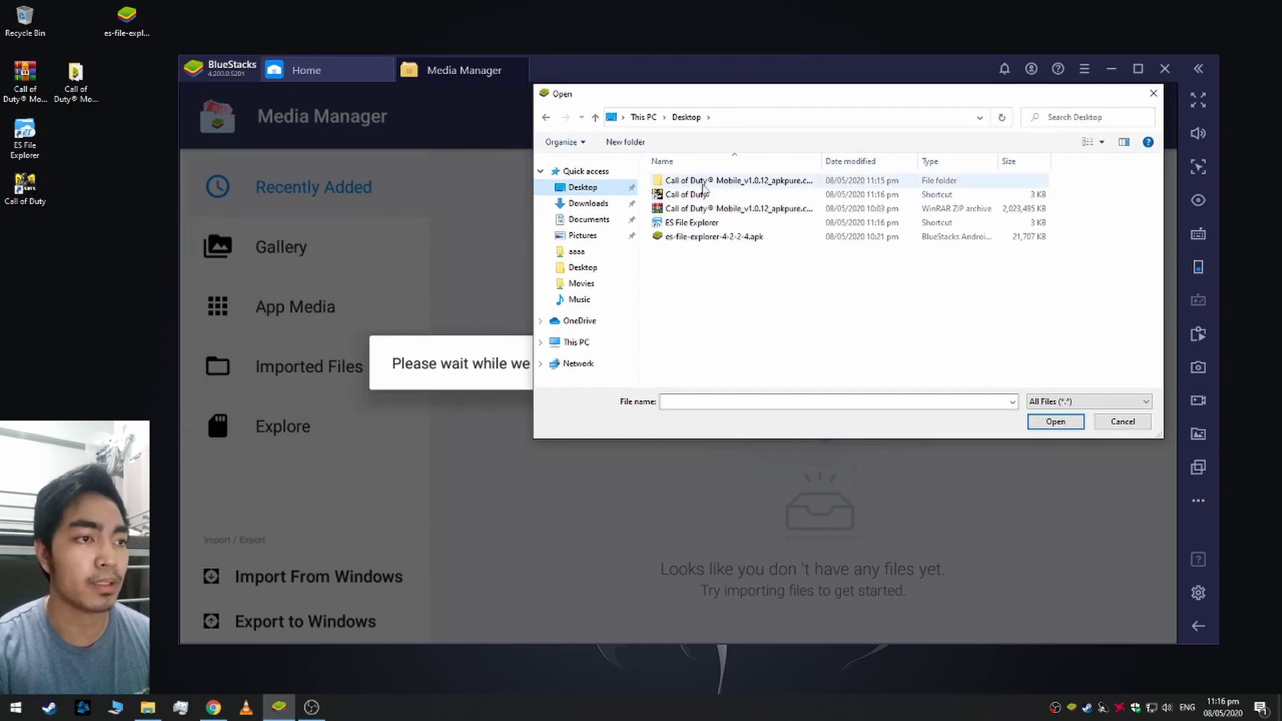
{"action": "left_click", "coordinate": [680, 185]}
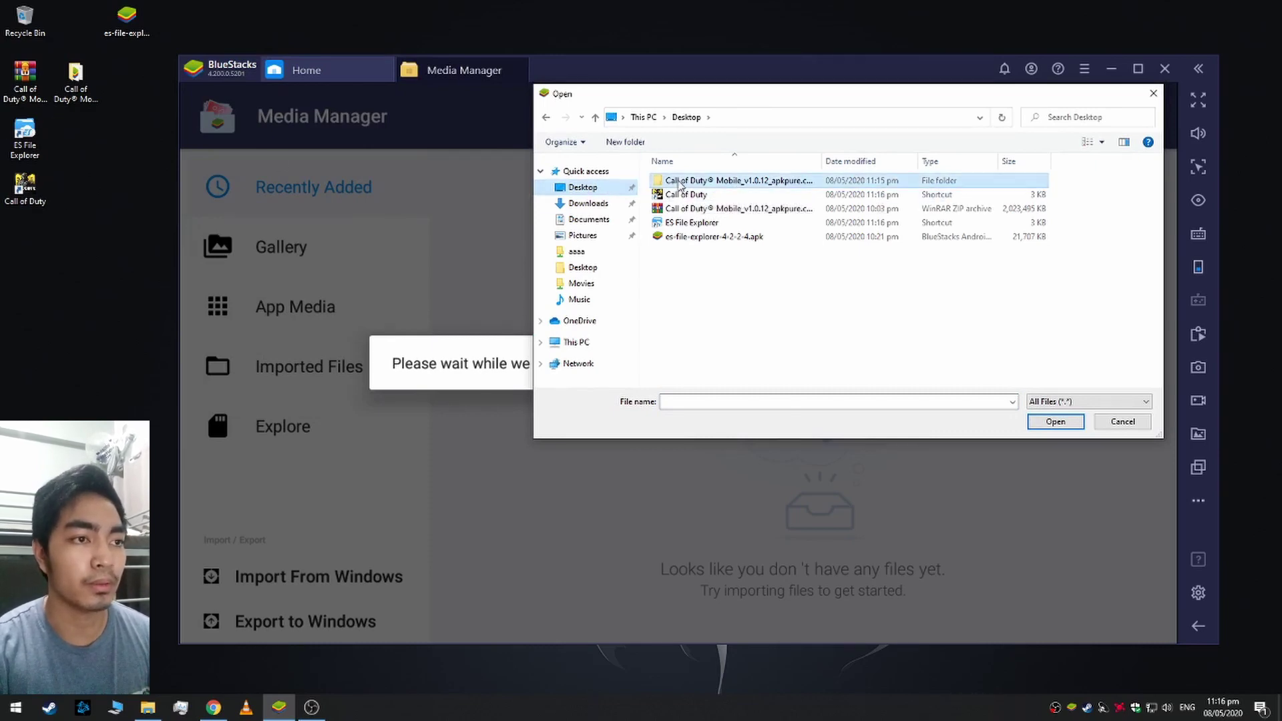
{"action": "double_click", "coordinate": [680, 185]}
{"action": "double_click", "coordinate": [686, 184]}
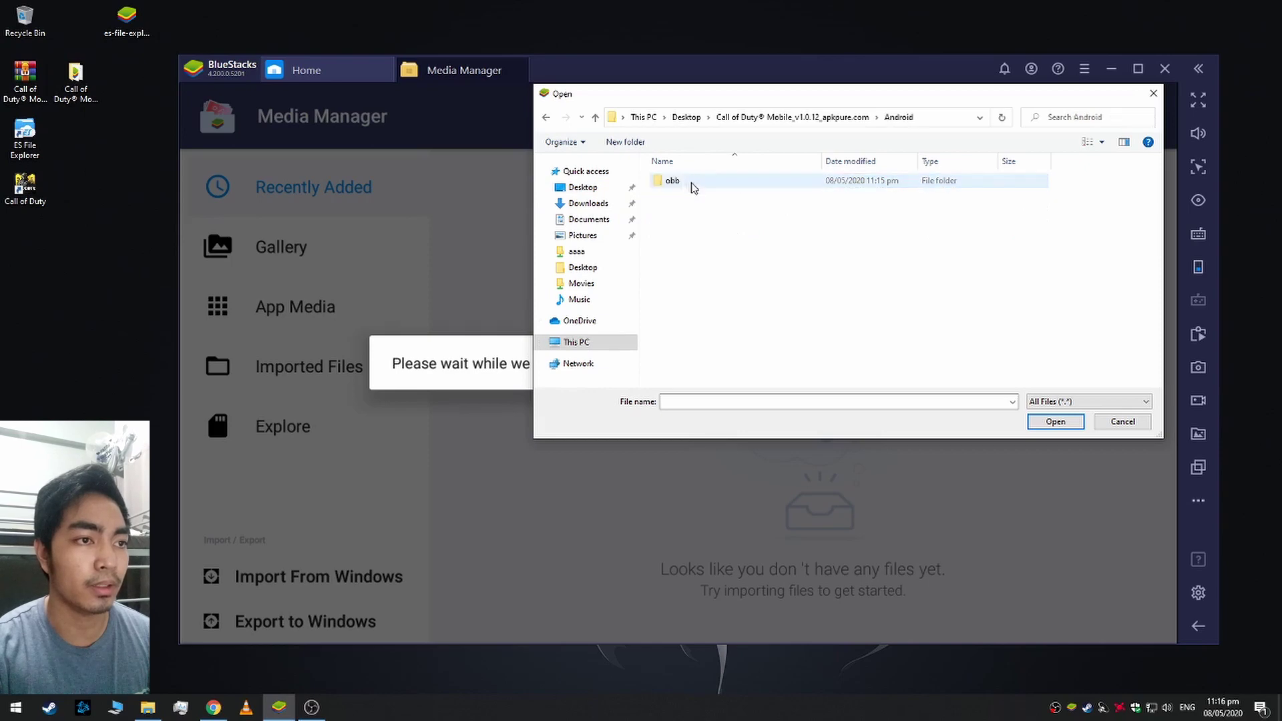
{"action": "double_click", "coordinate": [694, 185]}
{"action": "double_click", "coordinate": [698, 185]}
{"action": "left_click", "coordinate": [701, 186]}
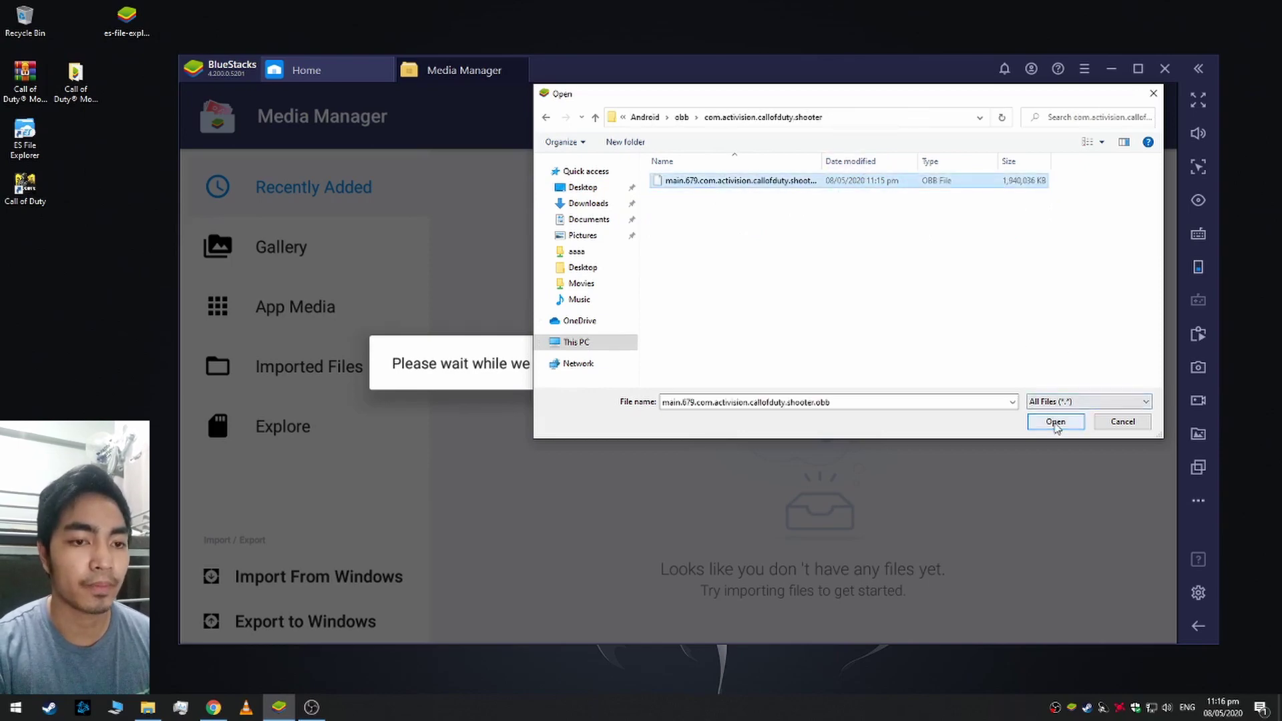
{"action": "left_click", "coordinate": [1056, 421]}
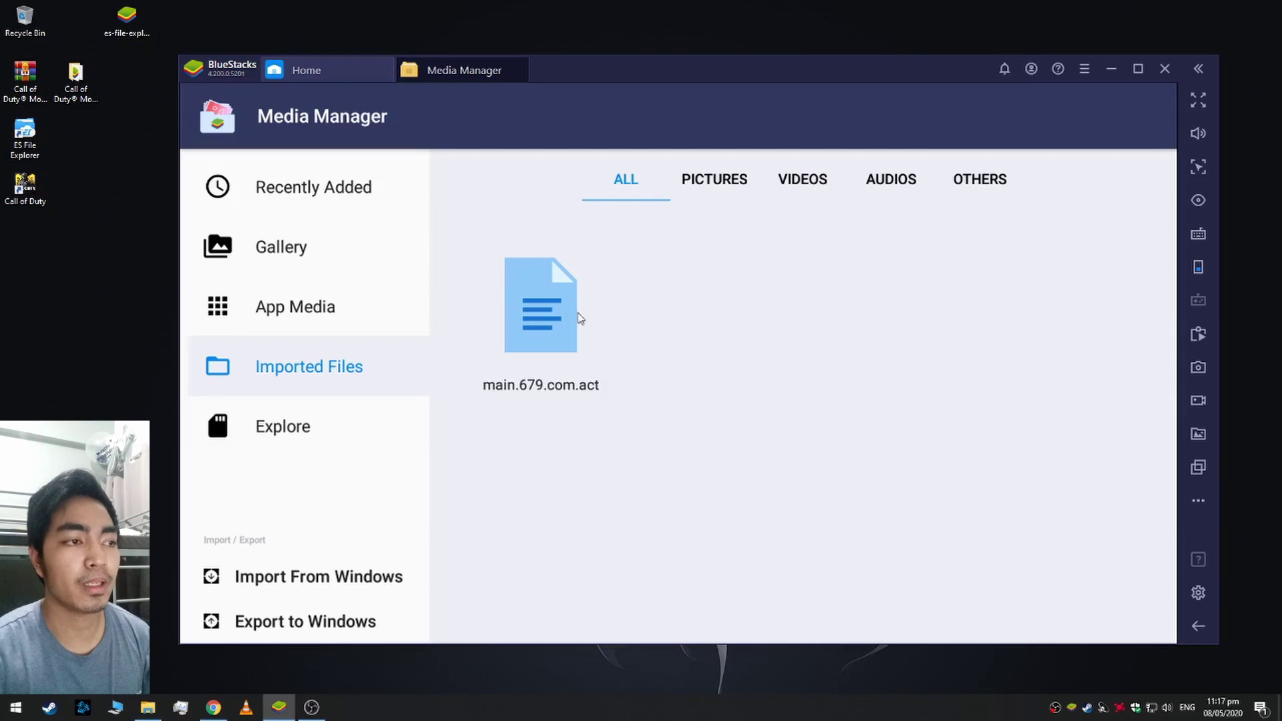
{"action": "left_click", "coordinate": [524, 65]}
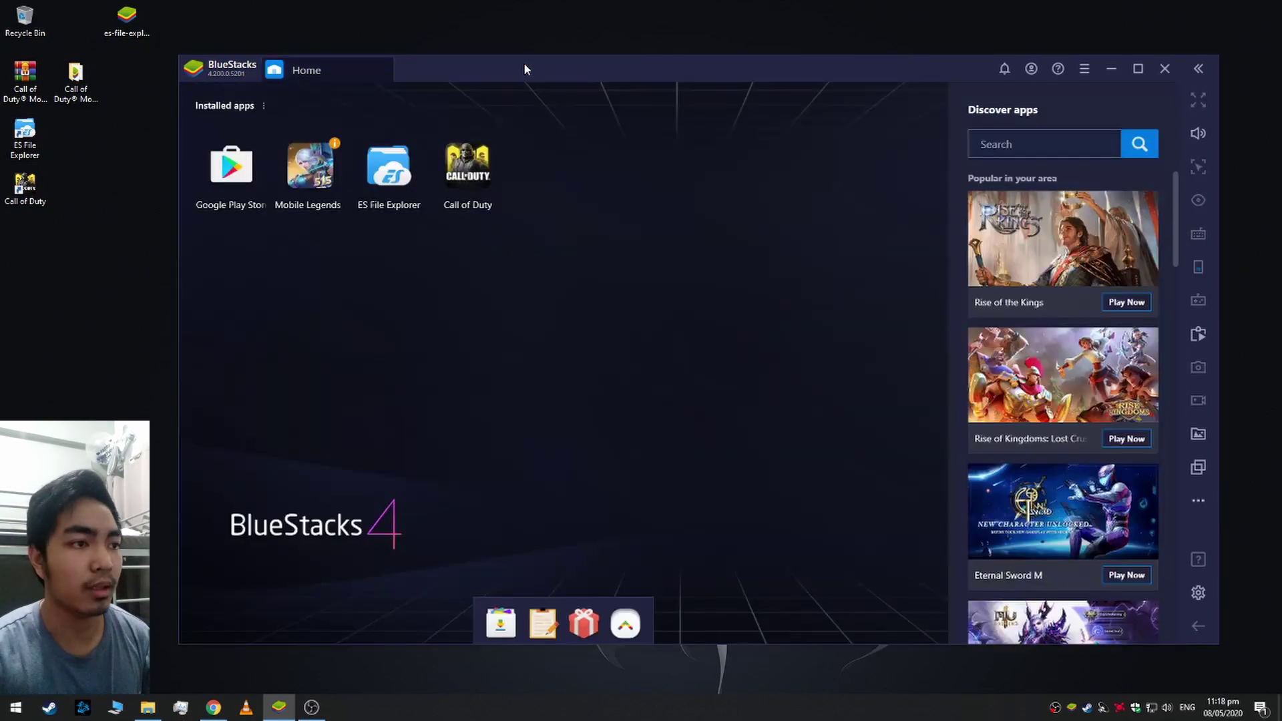
Step: Launch ES File Explorer for the first time, allow all requested permissions, agree to the privacy policy and get past the introduction
{"action": "left_click", "coordinate": [396, 162]}
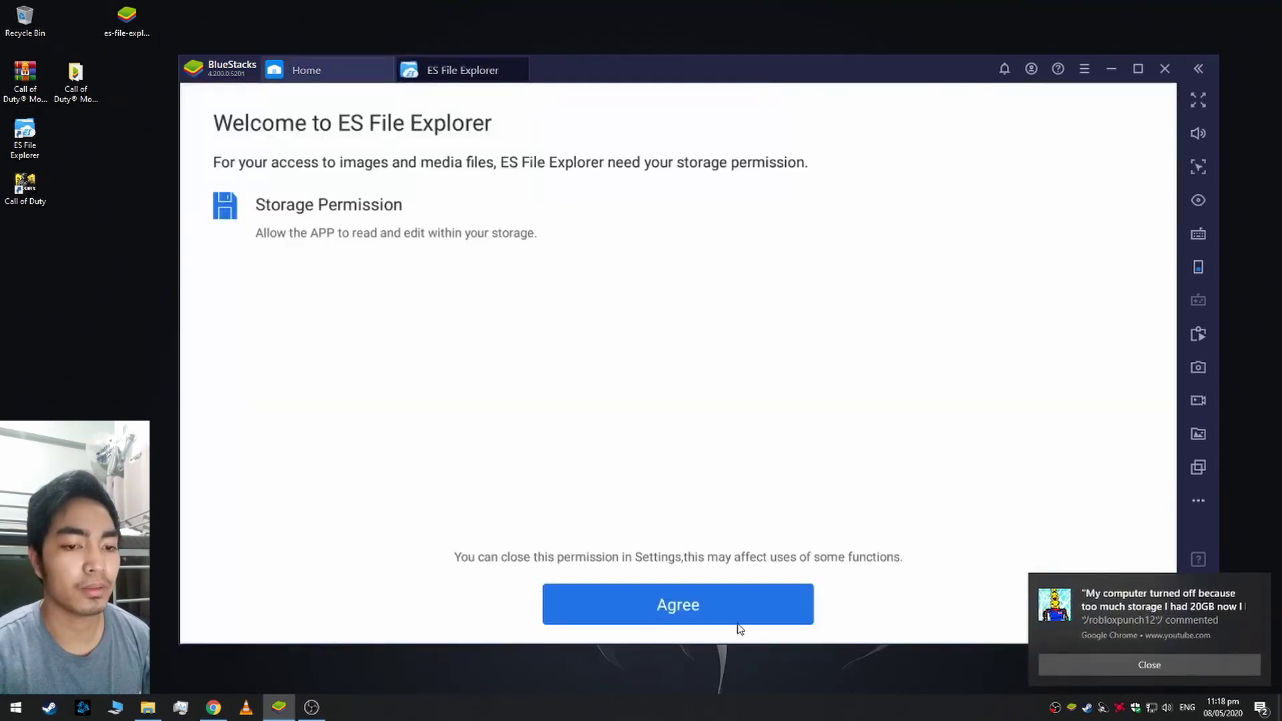
{"action": "left_click", "coordinate": [710, 613]}
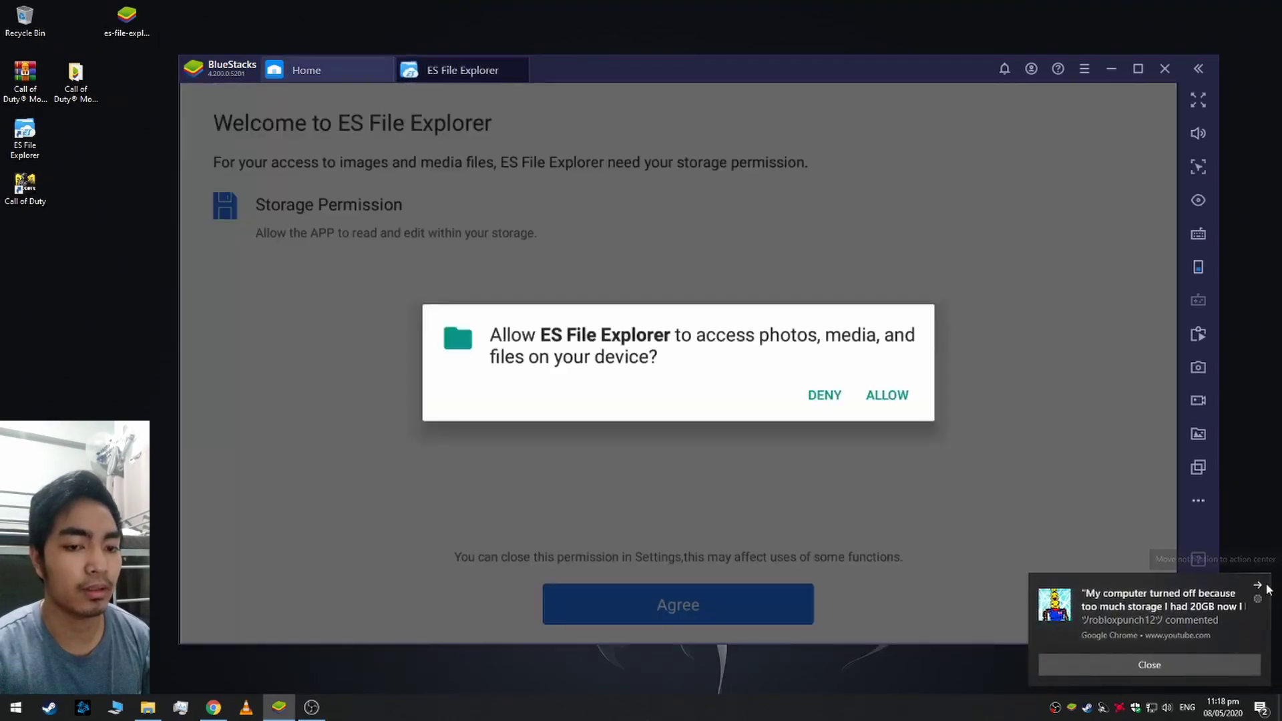
{"action": "left_click", "coordinate": [894, 398]}
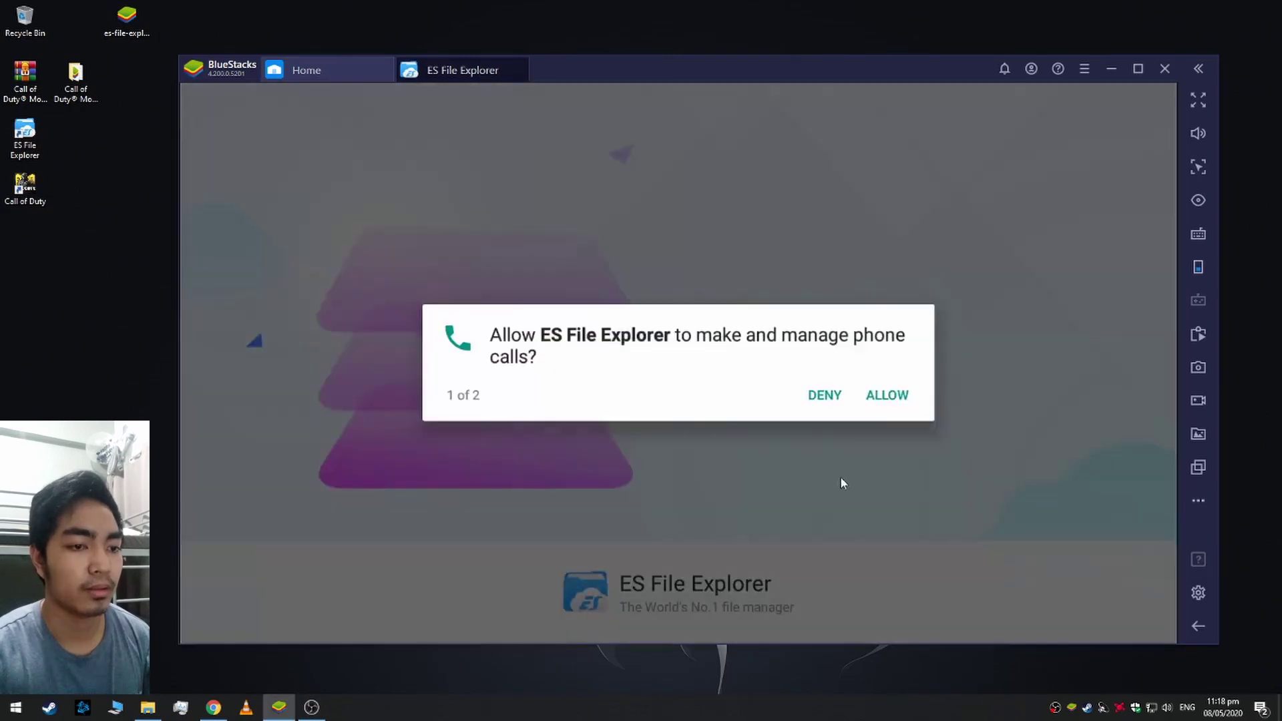
{"action": "left_click", "coordinate": [887, 398]}
{"action": "left_click", "coordinate": [891, 396]}
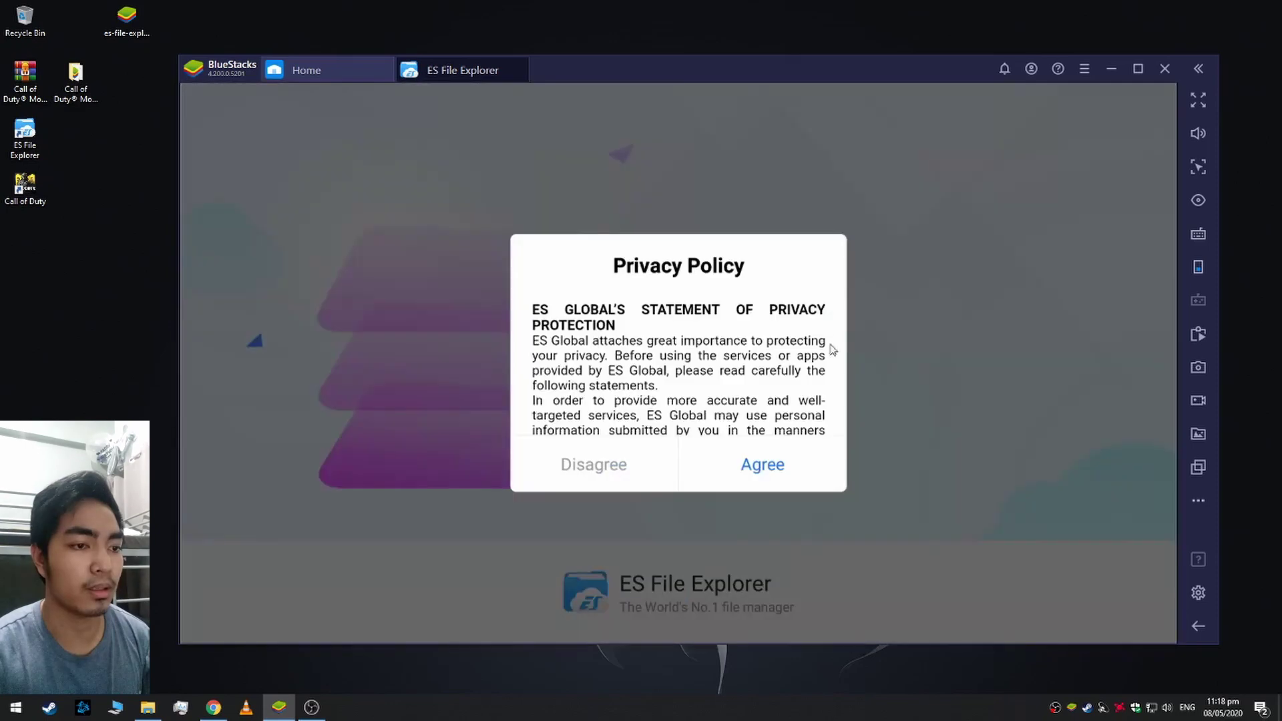
{"action": "left_click", "coordinate": [762, 465]}
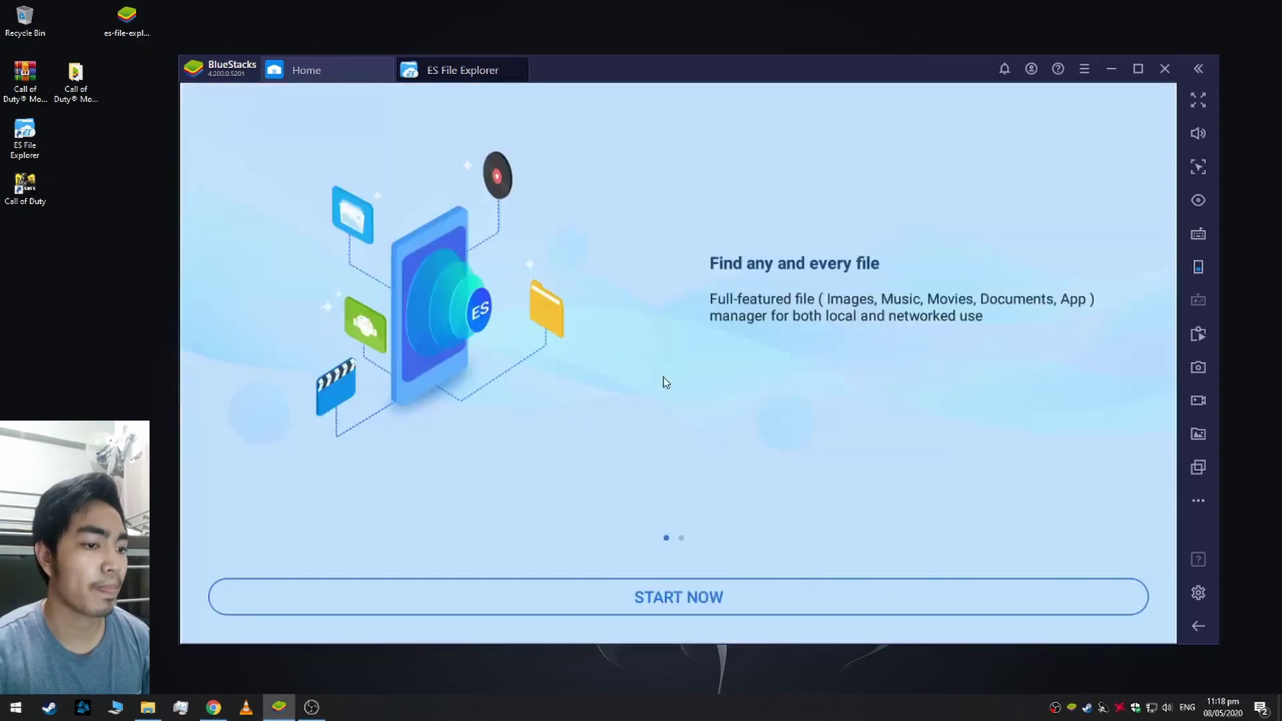
{"action": "left_click", "coordinate": [708, 598]}
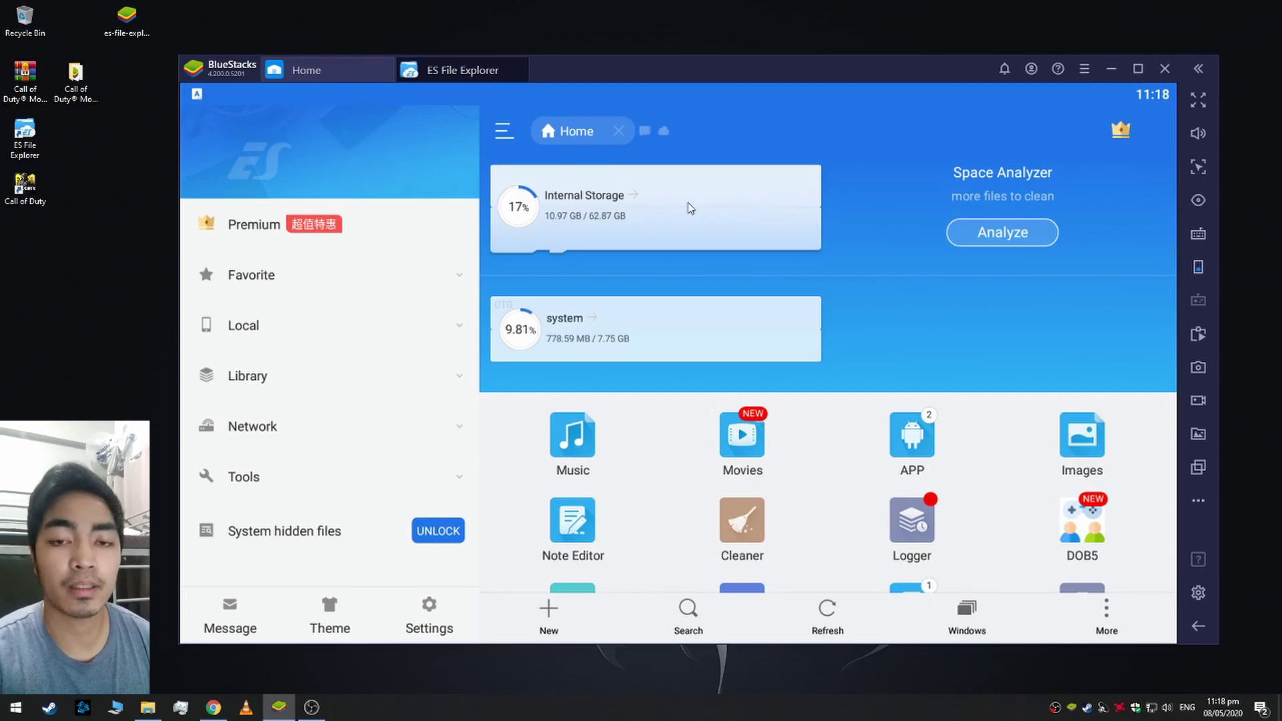
Step: Move main.679.com.activision.callofduty.shooter.obb from the shared folder inside DCIM to the Android/obb folder in internal storage
{"action": "left_click", "coordinate": [641, 213]}
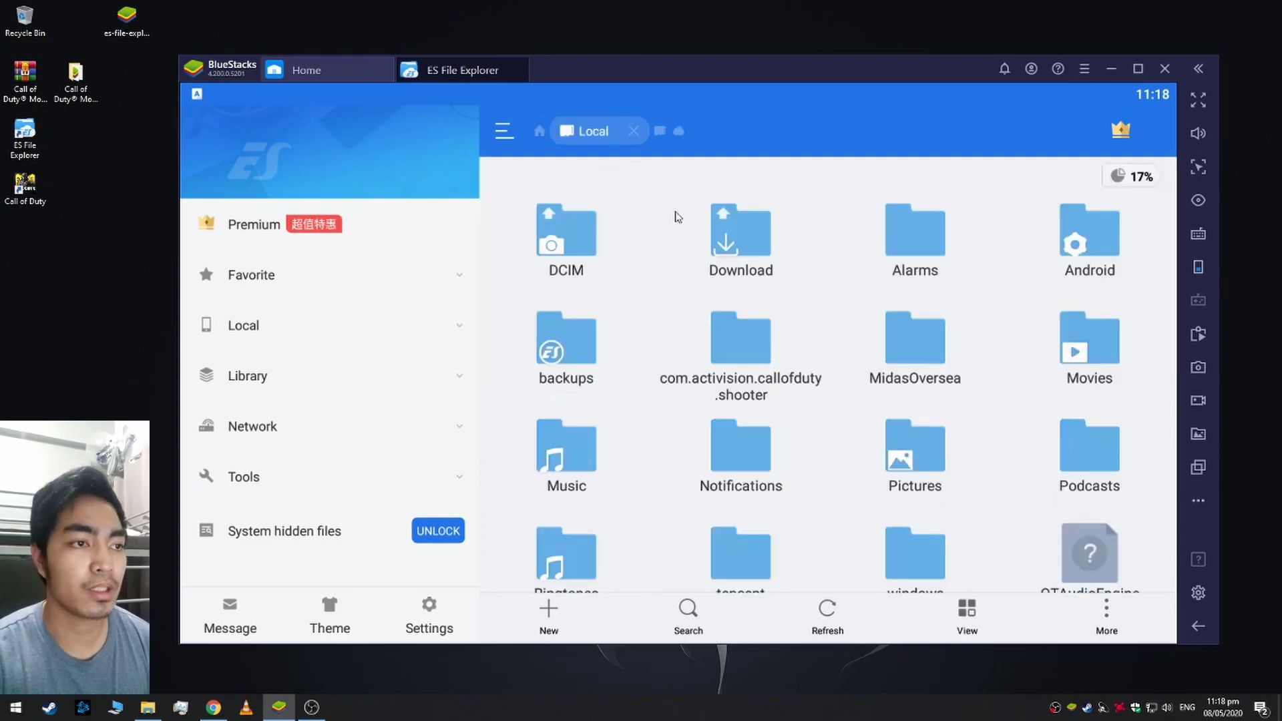
{"action": "left_click", "coordinate": [570, 238]}
{"action": "left_click", "coordinate": [569, 232]}
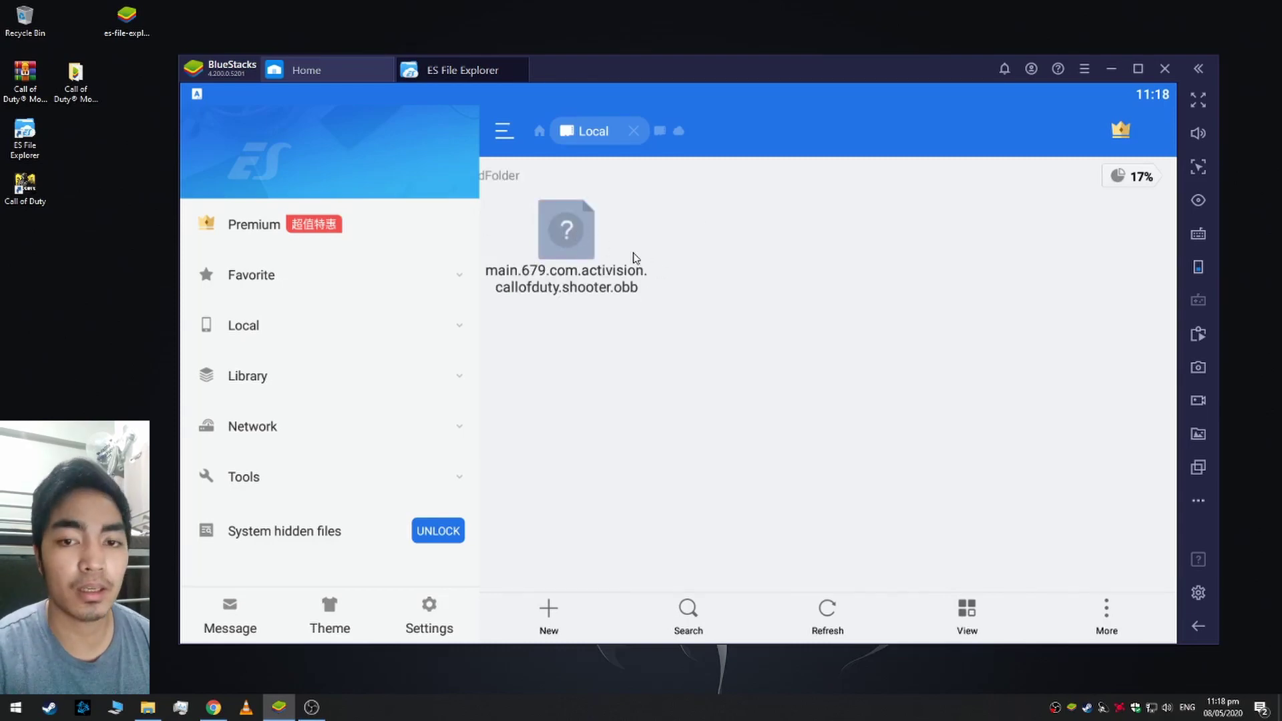
{"action": "left_click", "coordinate": [575, 233]}
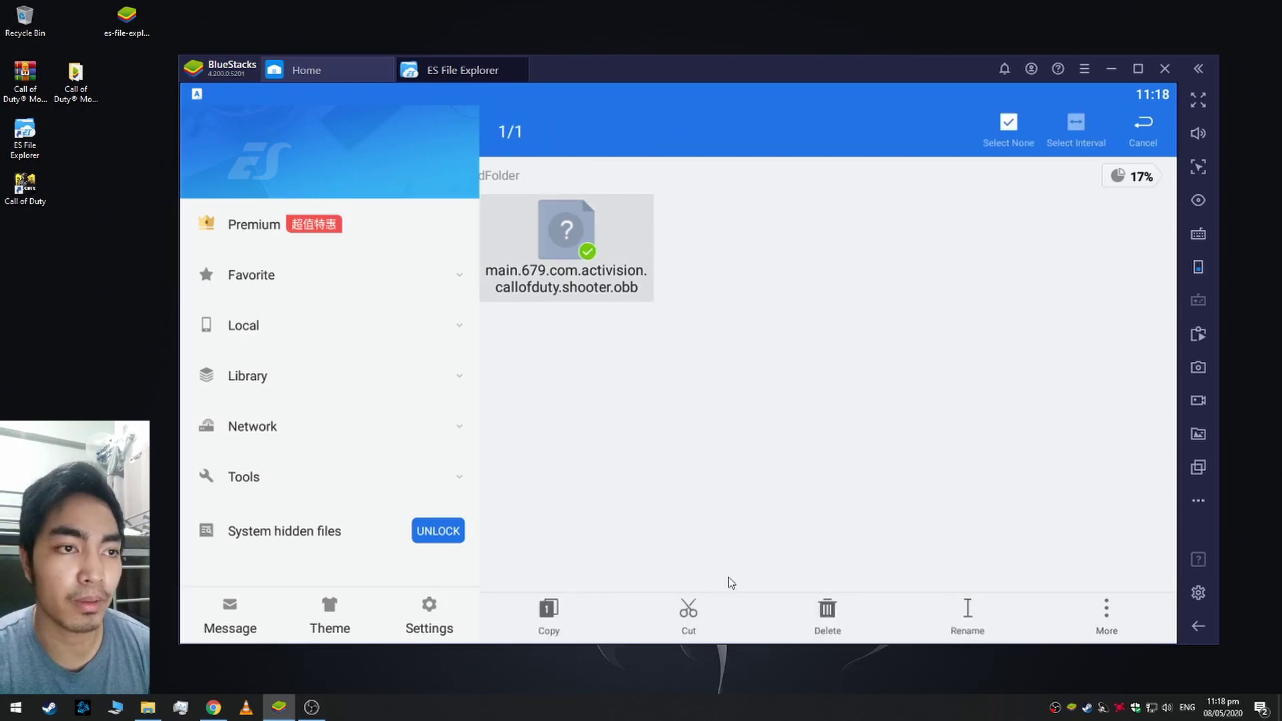
{"action": "left_click", "coordinate": [695, 615]}
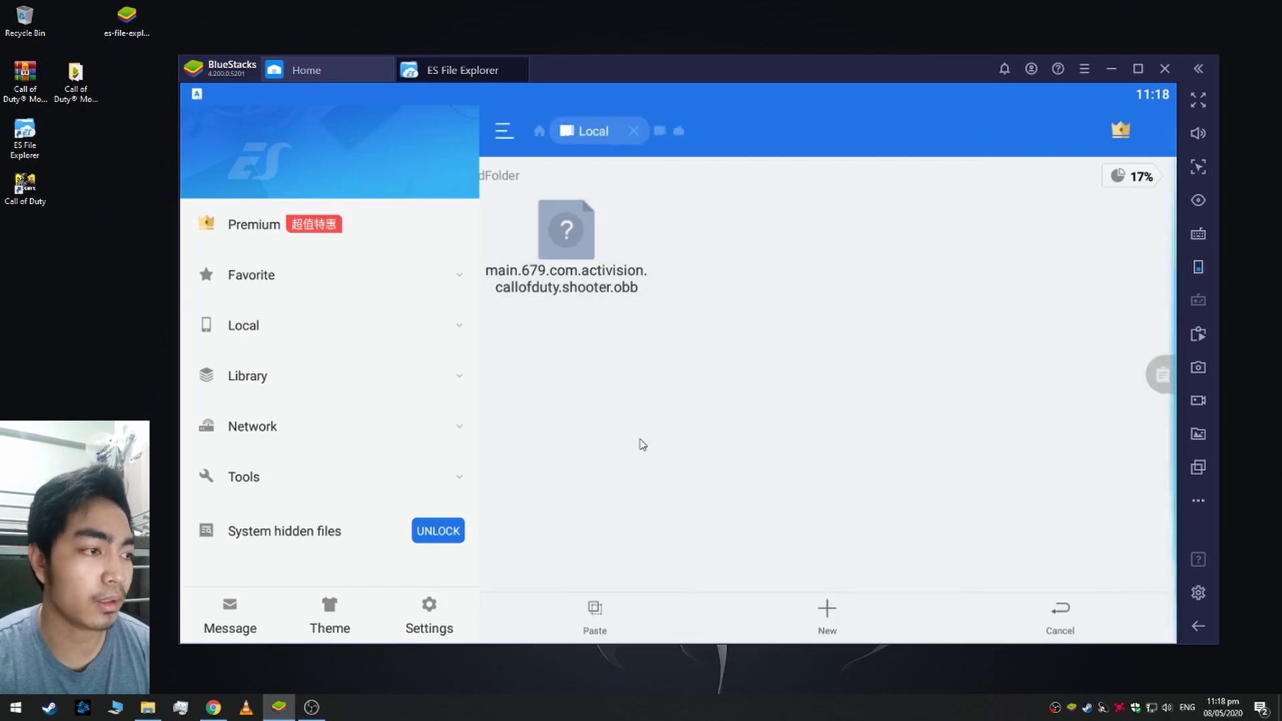
{"action": "left_click", "coordinate": [542, 131]}
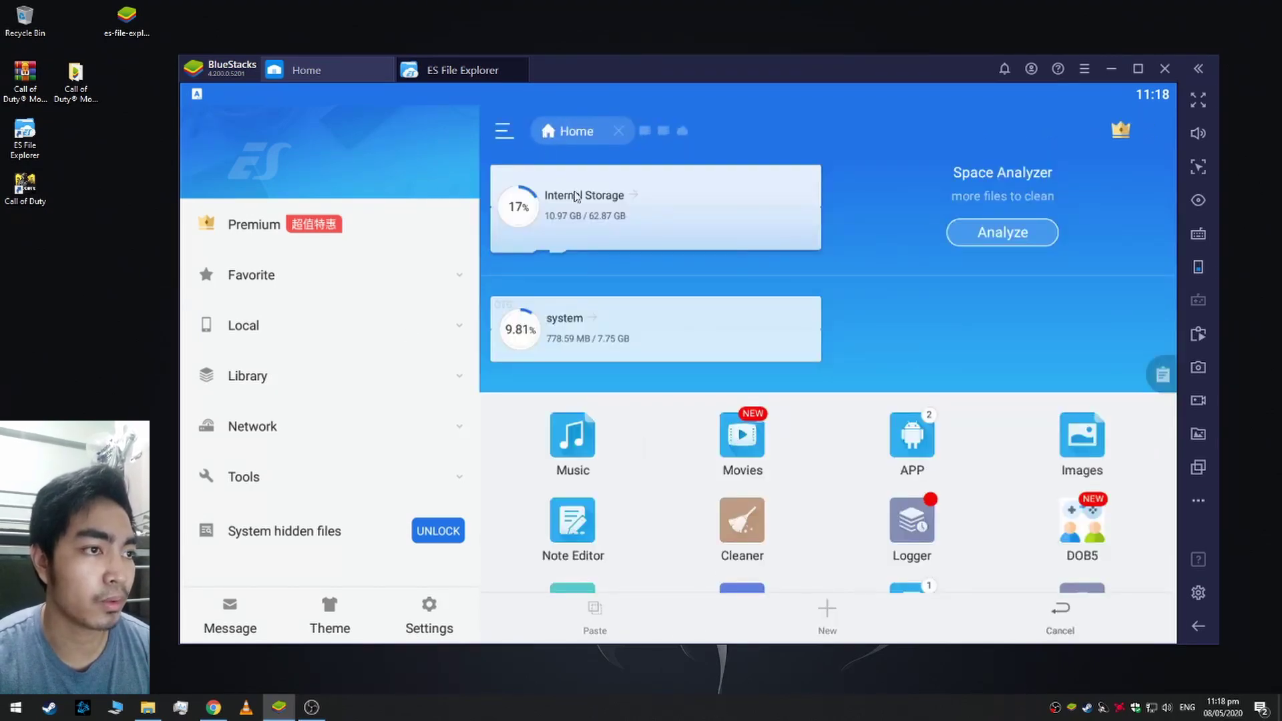
{"action": "left_click", "coordinate": [627, 205]}
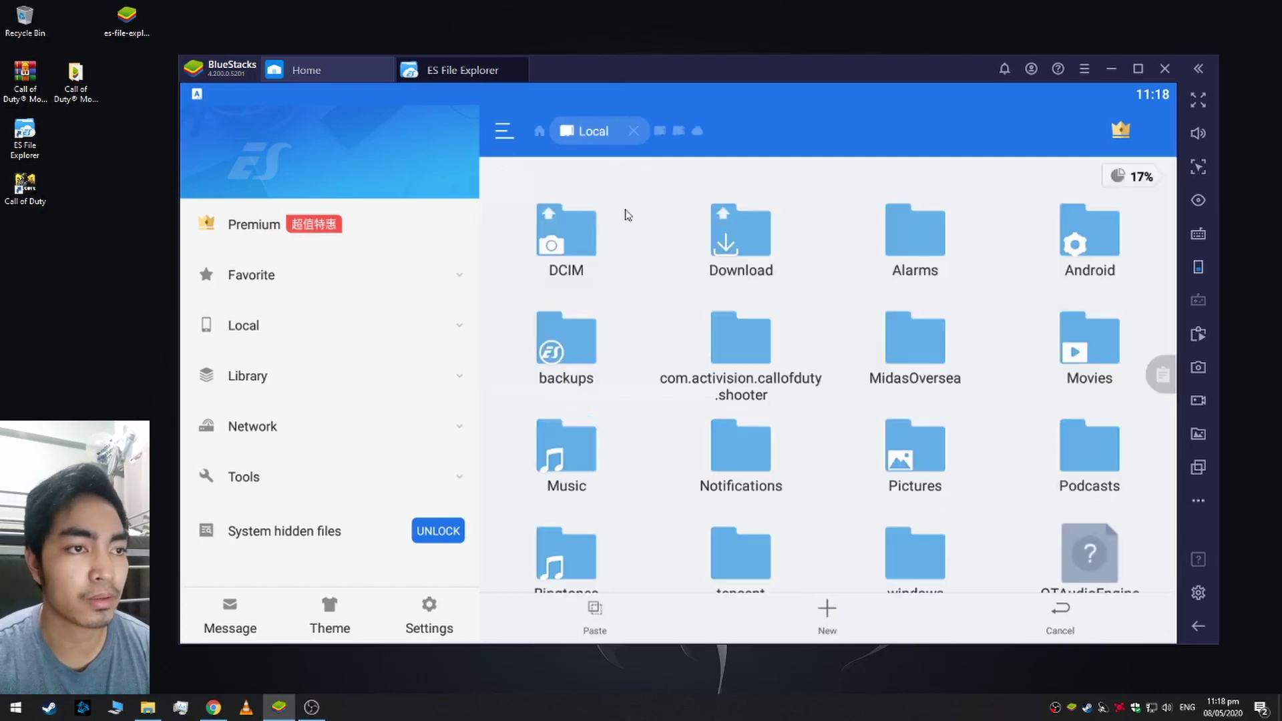
{"action": "left_click", "coordinate": [1090, 241]}
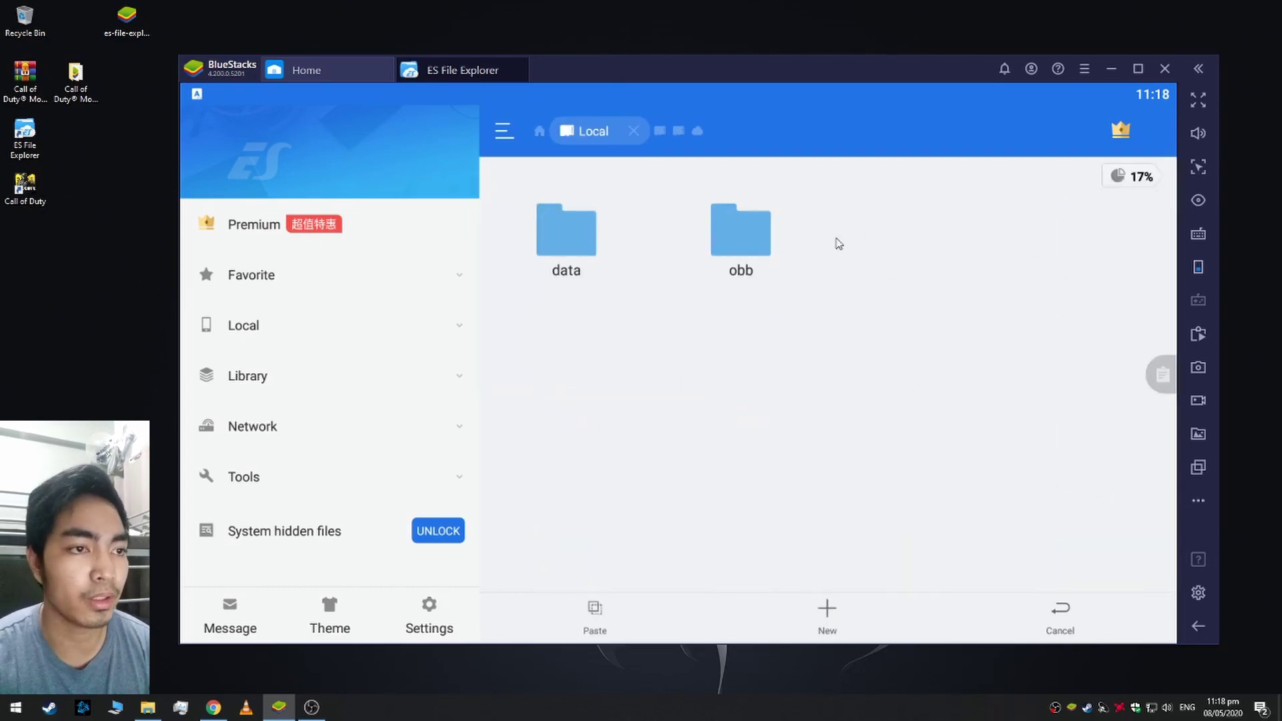
{"action": "left_click", "coordinate": [746, 242]}
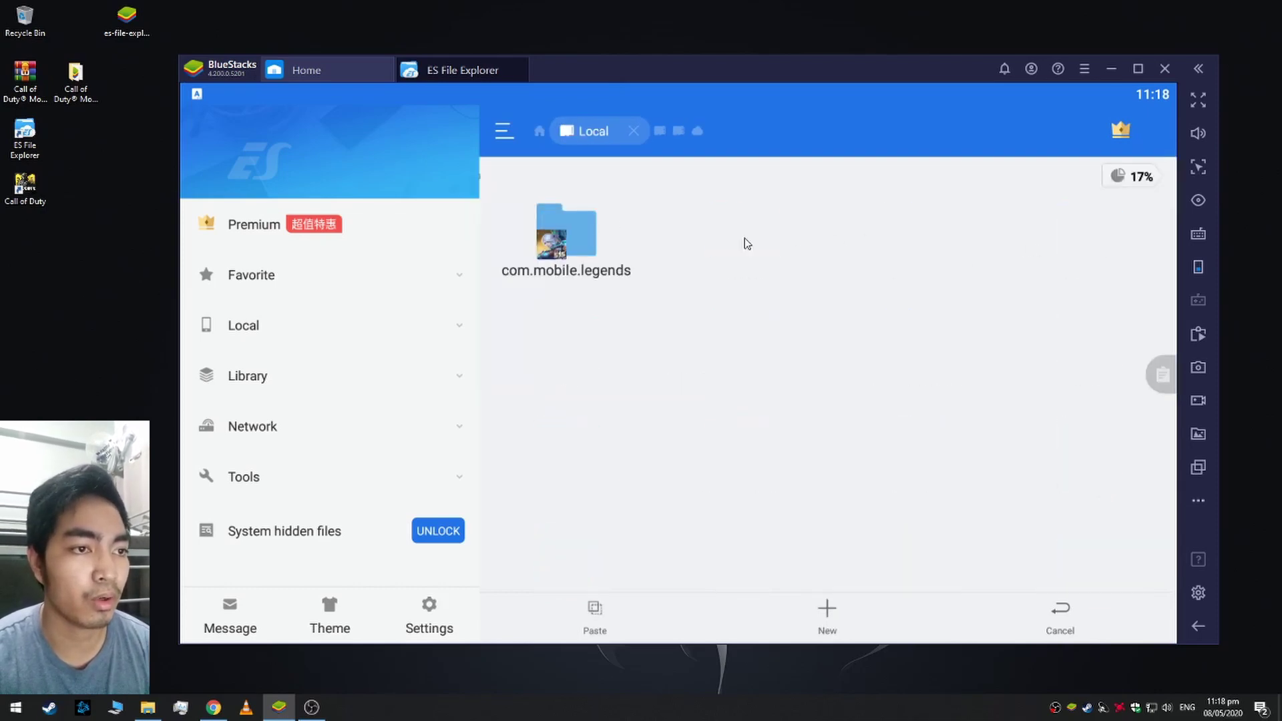
{"action": "left_click", "coordinate": [595, 611]}
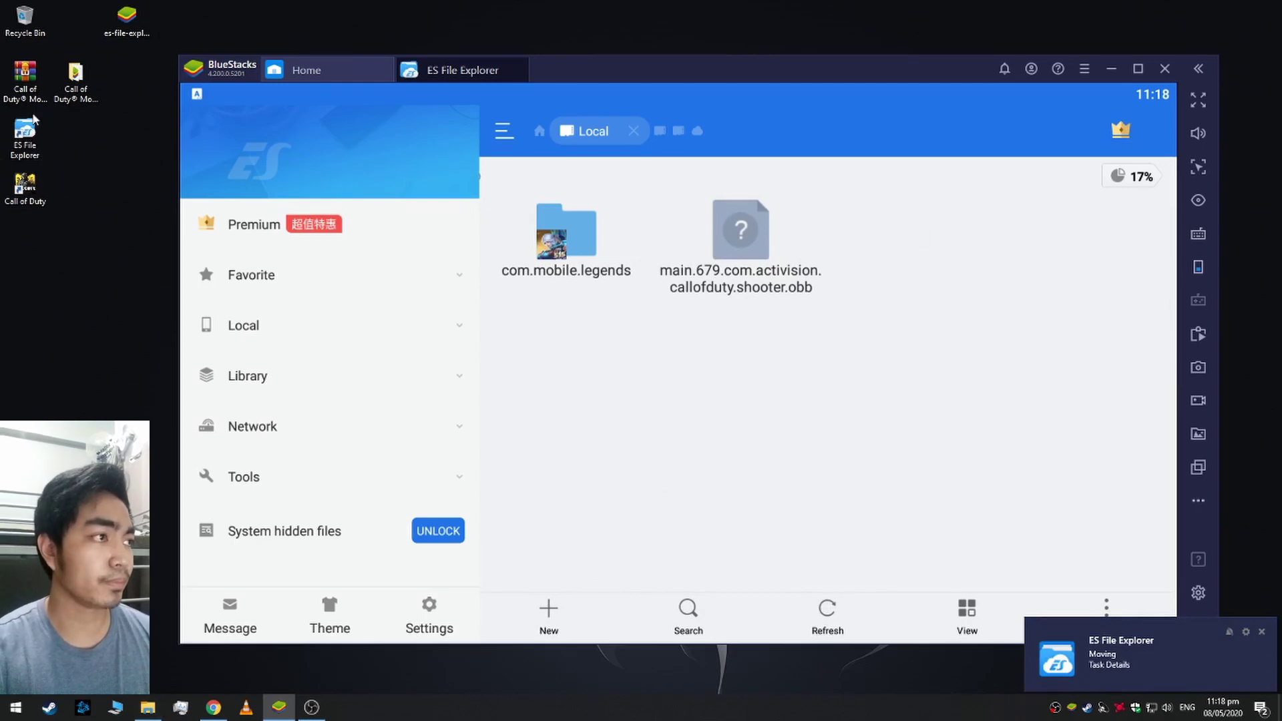
Step: Look up the subfolder name inside Android/obb of the extracted desktop folder, keeping that name in sight below ES File Explorer's content
{"action": "double_click", "coordinate": [76, 81]}
{"action": "double_click", "coordinate": [527, 167]}
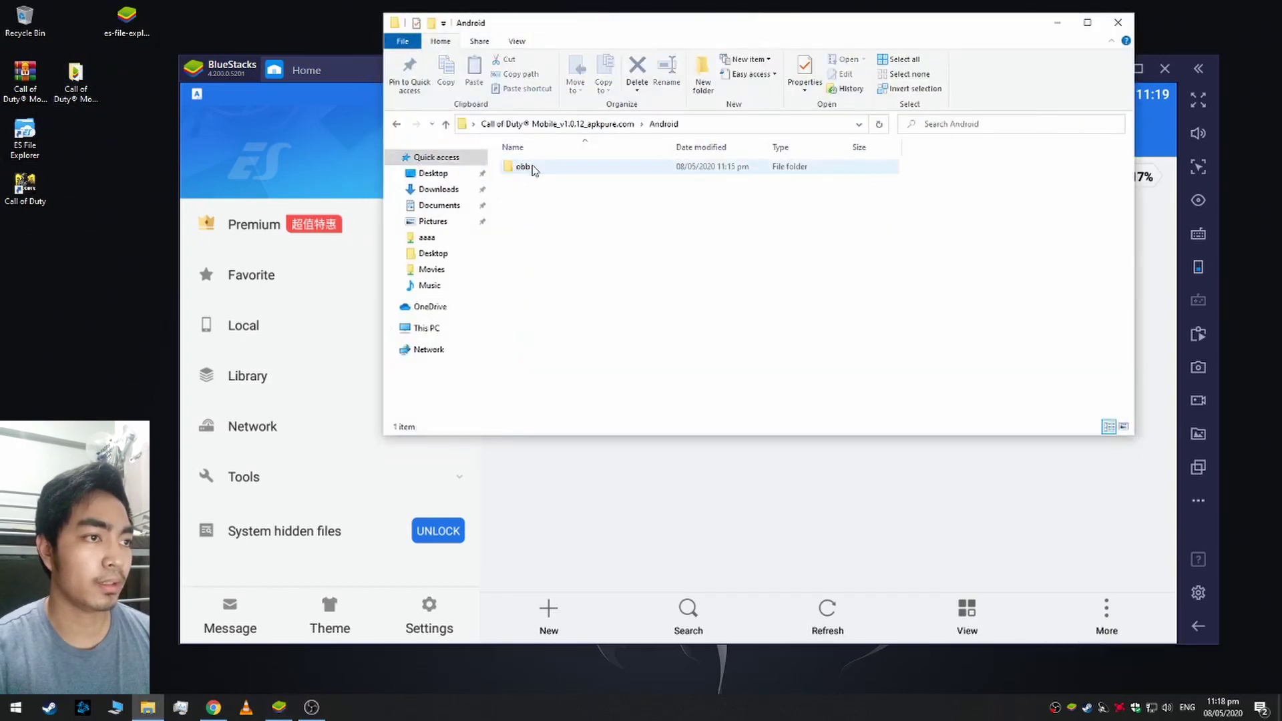
{"action": "double_click", "coordinate": [524, 167]}
{"action": "left_click_drag", "start_coordinate": [683, 24], "coordinate": [739, 119]}
{"action": "left_click", "coordinate": [596, 257]}
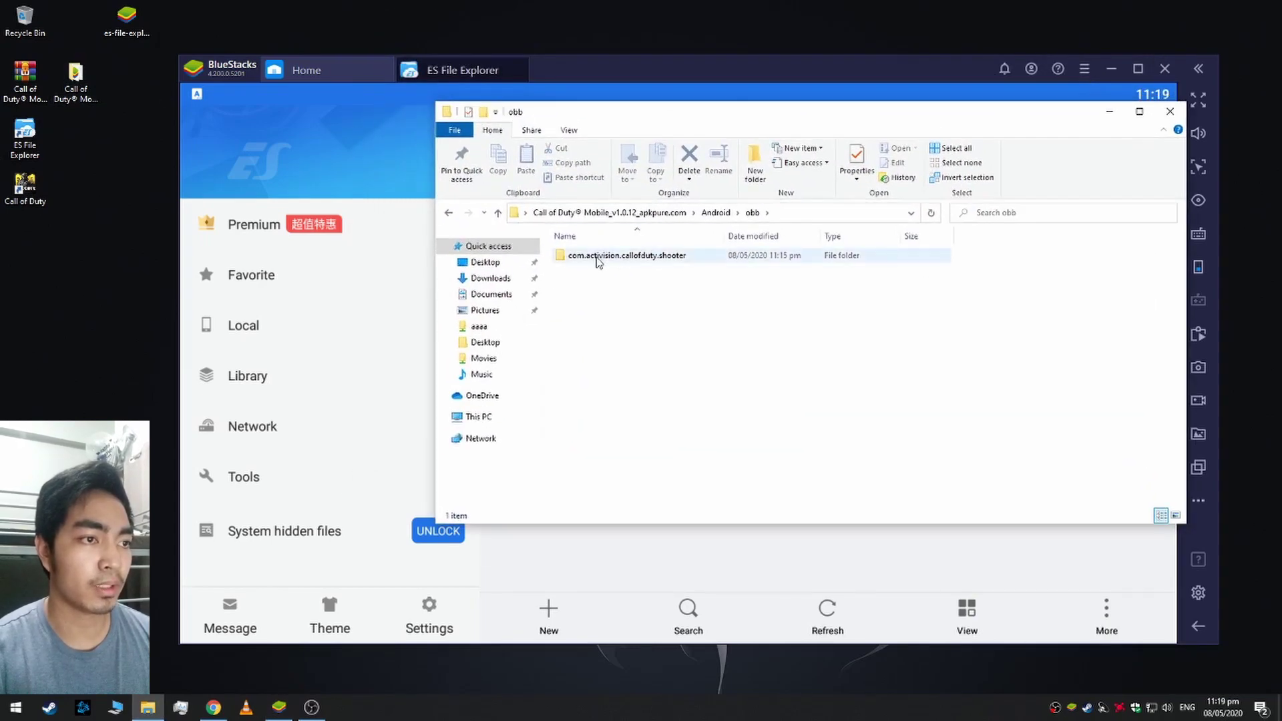
{"action": "left_click", "coordinate": [659, 262]}
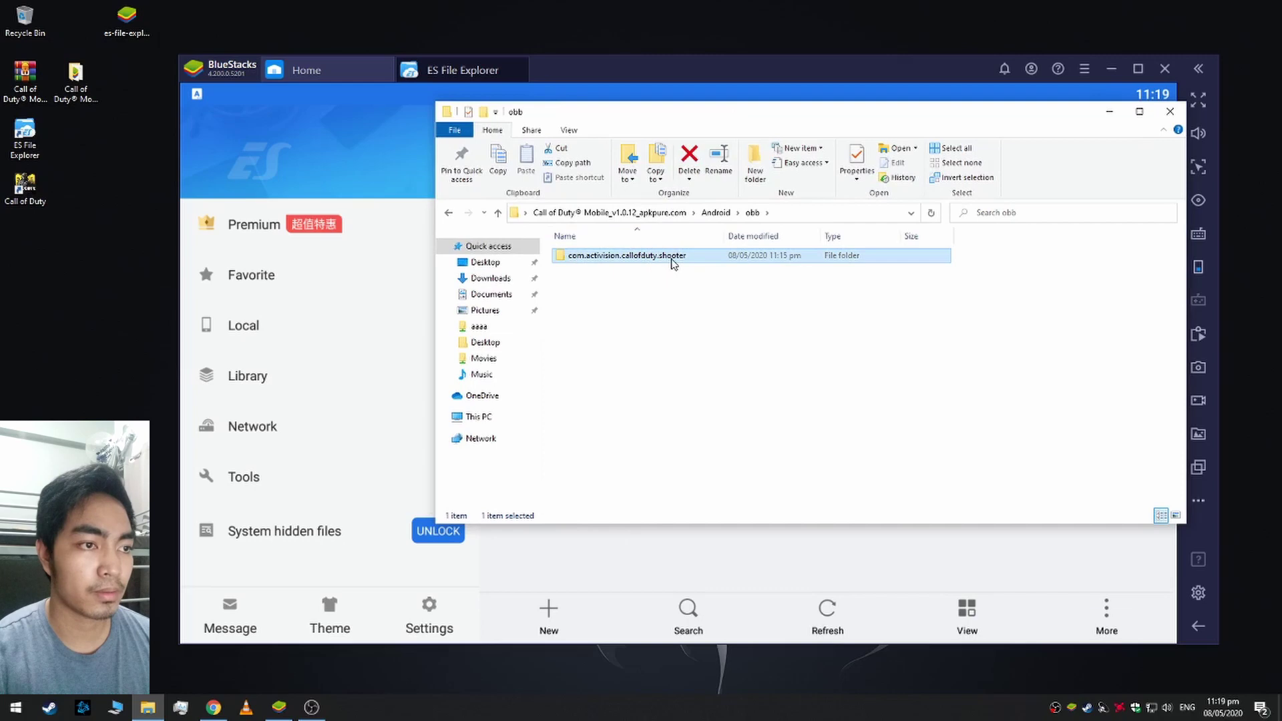
{"action": "left_click", "coordinate": [617, 580]}
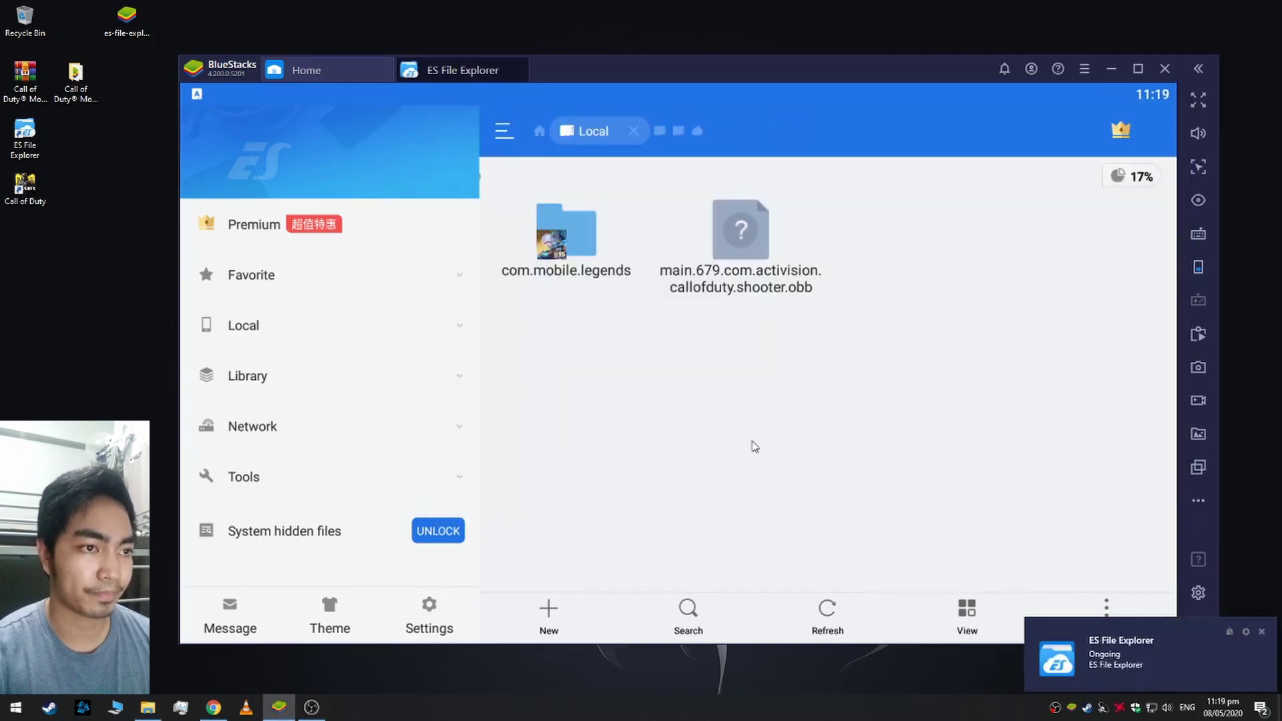
{"action": "key", "text": "alt+Tab"}
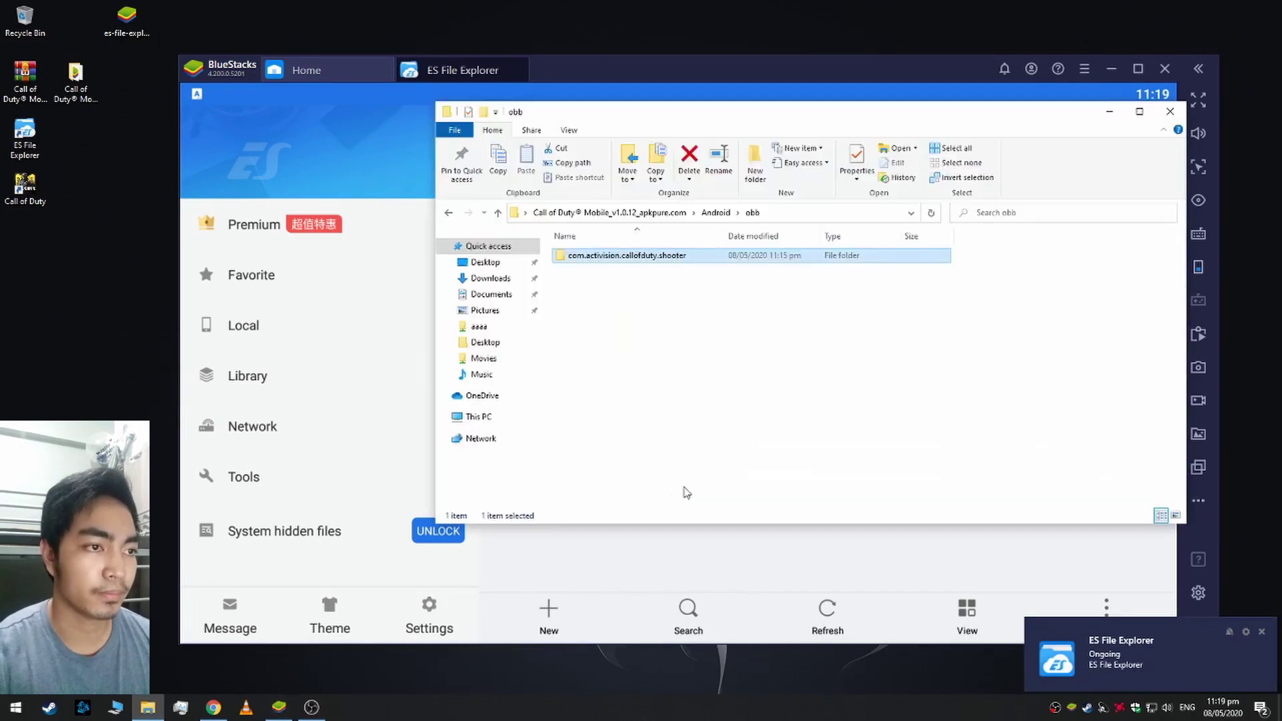
{"action": "left_click_drag", "start_coordinate": [760, 118], "coordinate": [692, 547]}
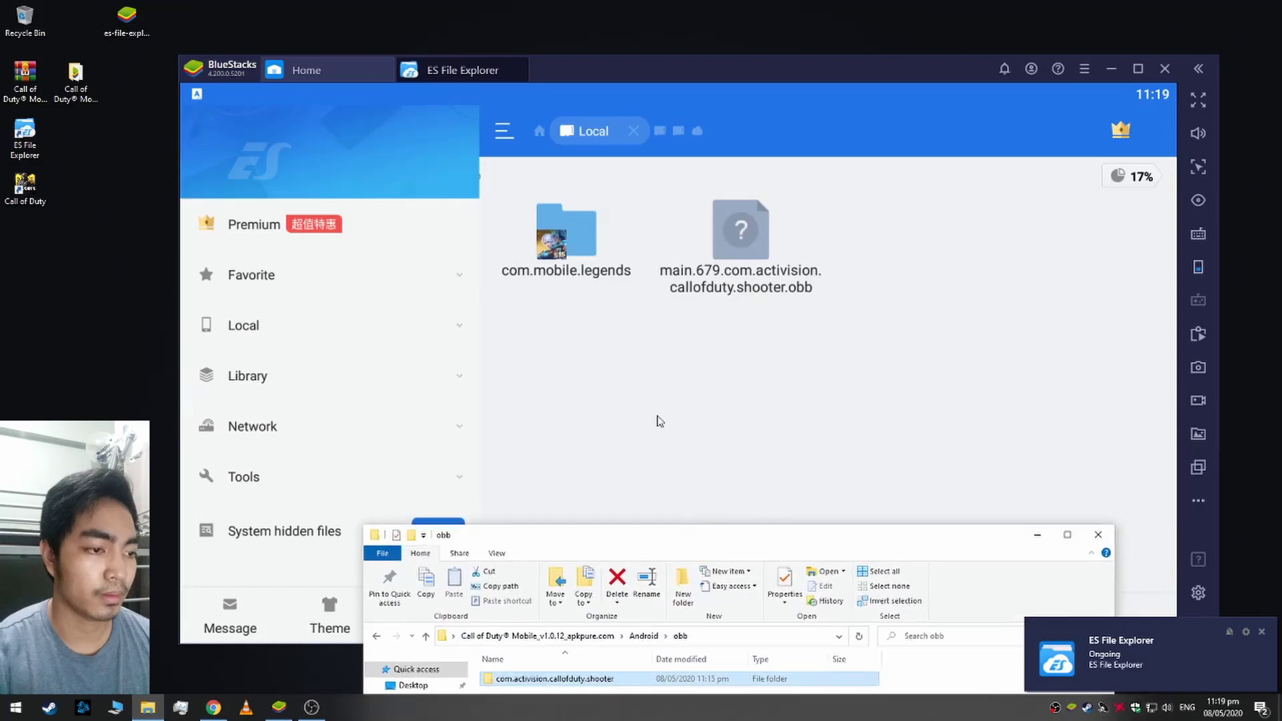
Step: Create a folder named com.activision.callofduty.shooter inside Android/obb in ES File Explorer
{"action": "left_click", "coordinate": [658, 420]}
{"action": "left_click", "coordinate": [550, 611]}
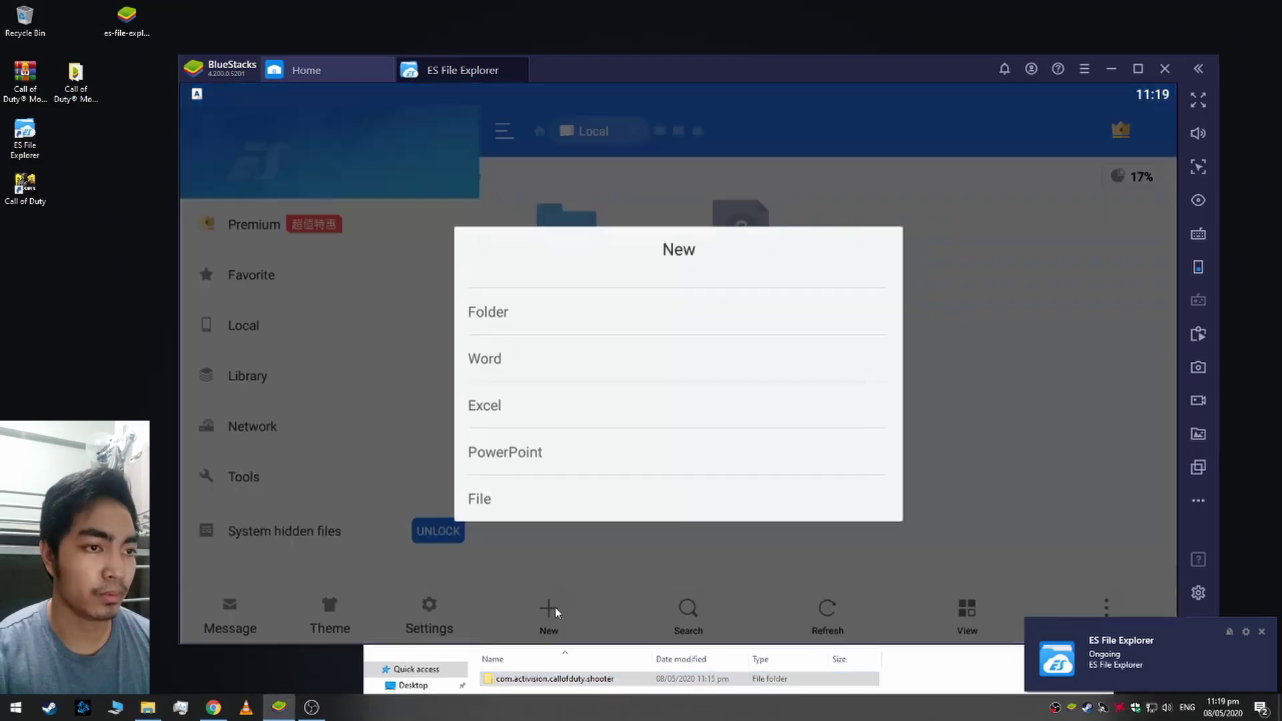
{"action": "left_click", "coordinate": [532, 318]}
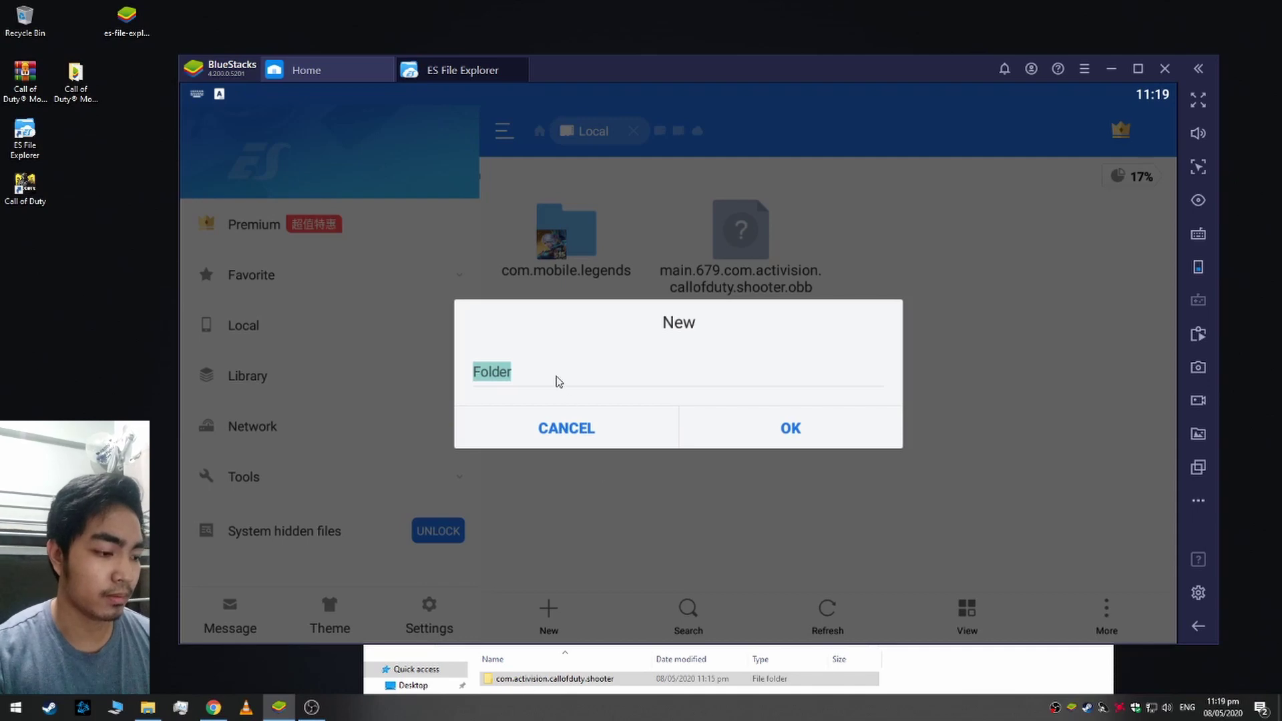
{"action": "key", "text": "BackSpace"}
{"action": "type", "text": "co"}
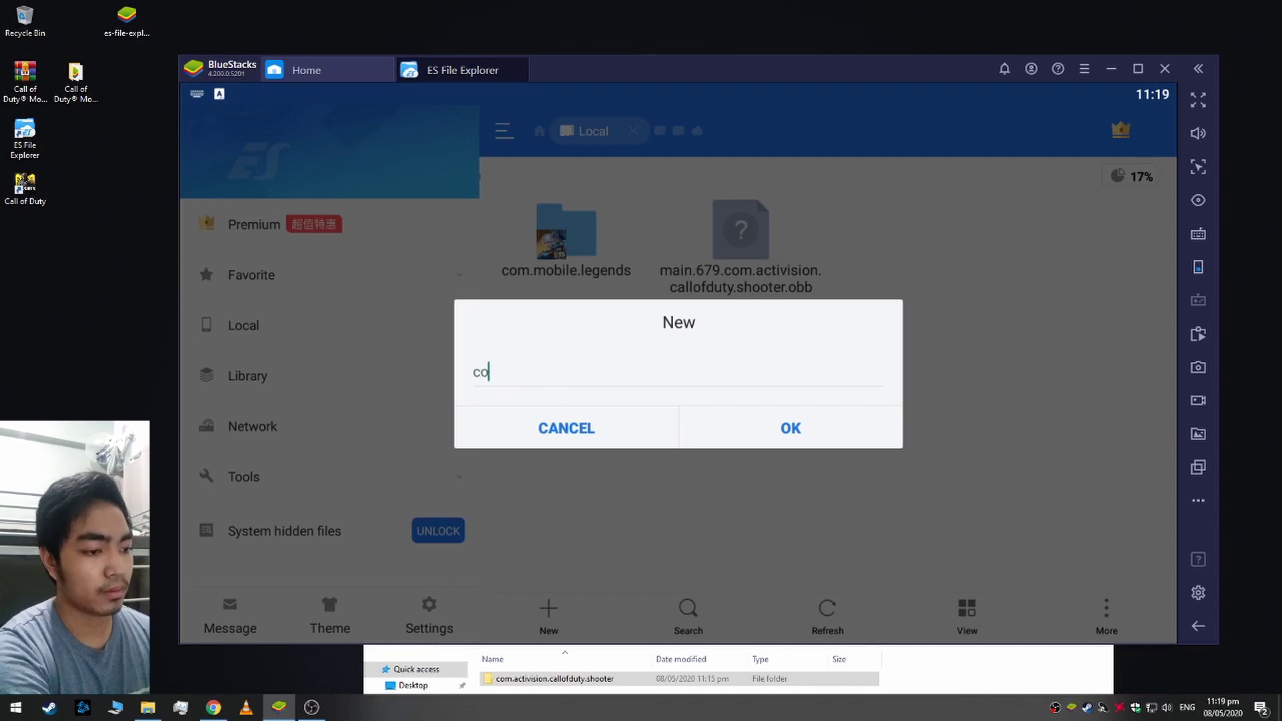
{"action": "type", "text": "m.activision.callofdut"}
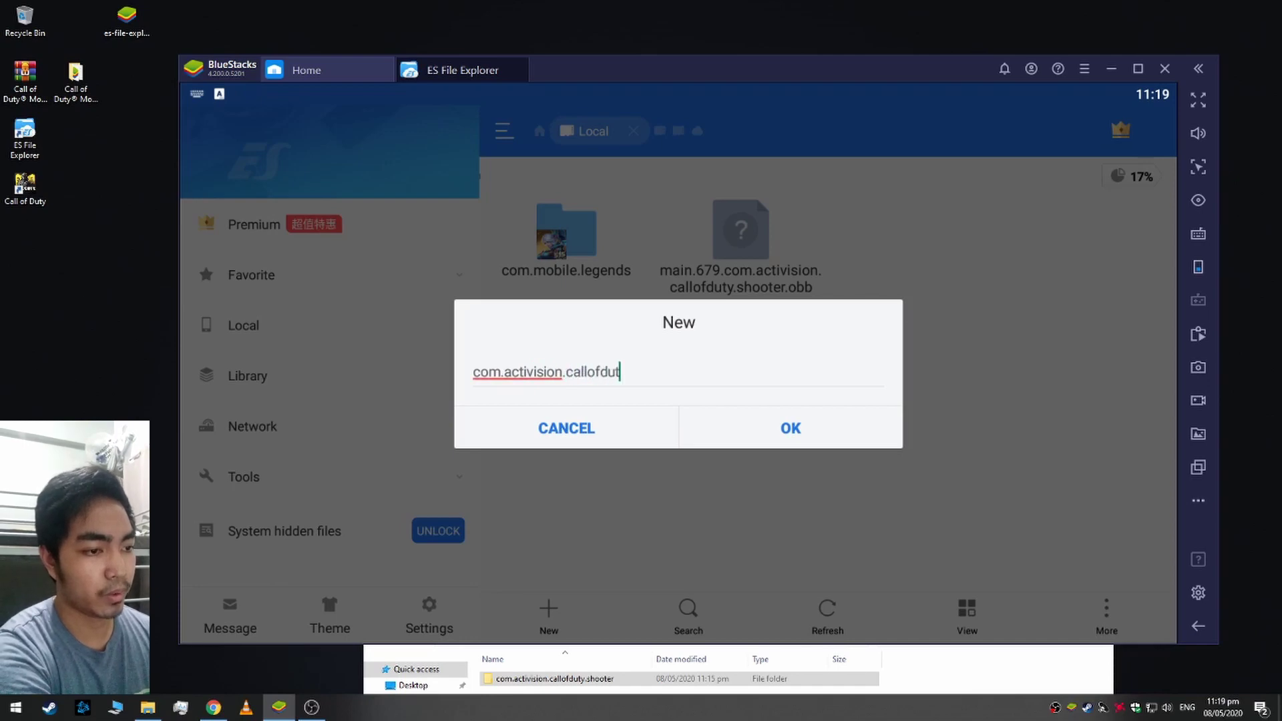
{"action": "type", "text": "y.shoot"}
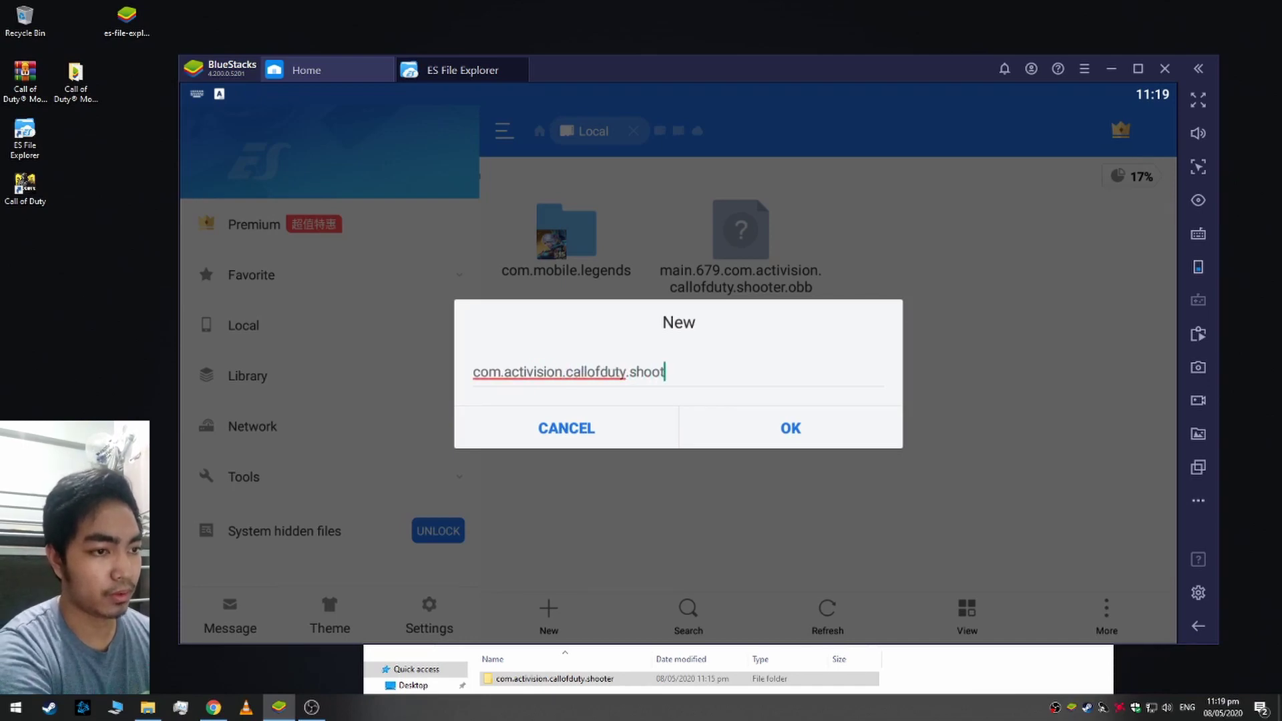
{"action": "type", "text": "er"}
{"action": "left_click", "coordinate": [746, 430]}
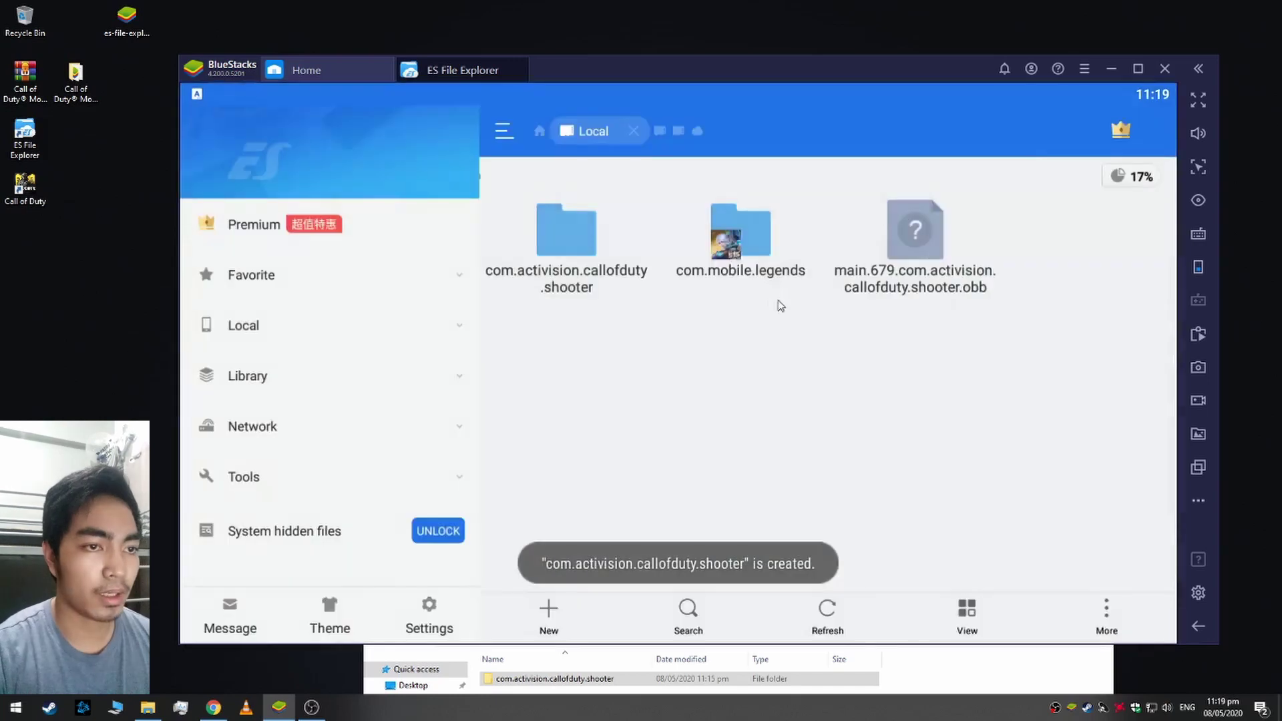
Step: Move main.679.com.activision.callofduty.shooter.obb into the com.activision.callofduty.shooter folder and close ES File Explorer
{"action": "left_click", "coordinate": [901, 260]}
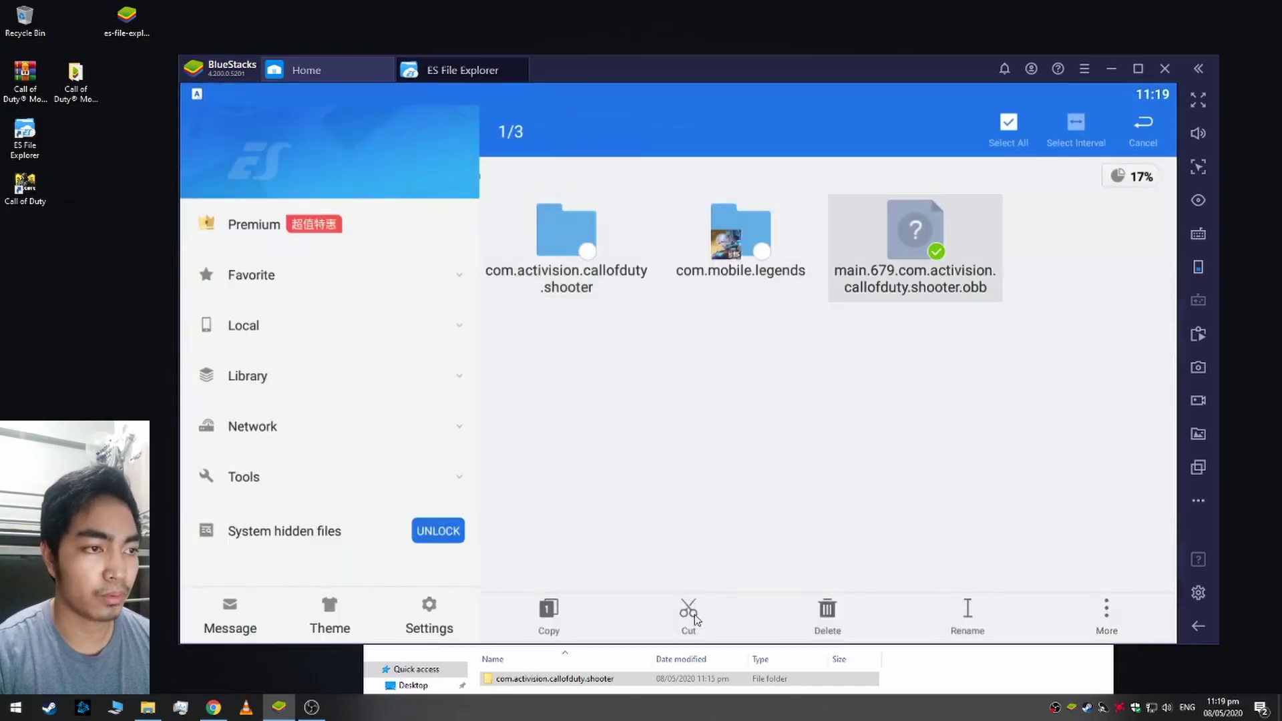
{"action": "left_click", "coordinate": [688, 608]}
{"action": "left_click", "coordinate": [580, 267]}
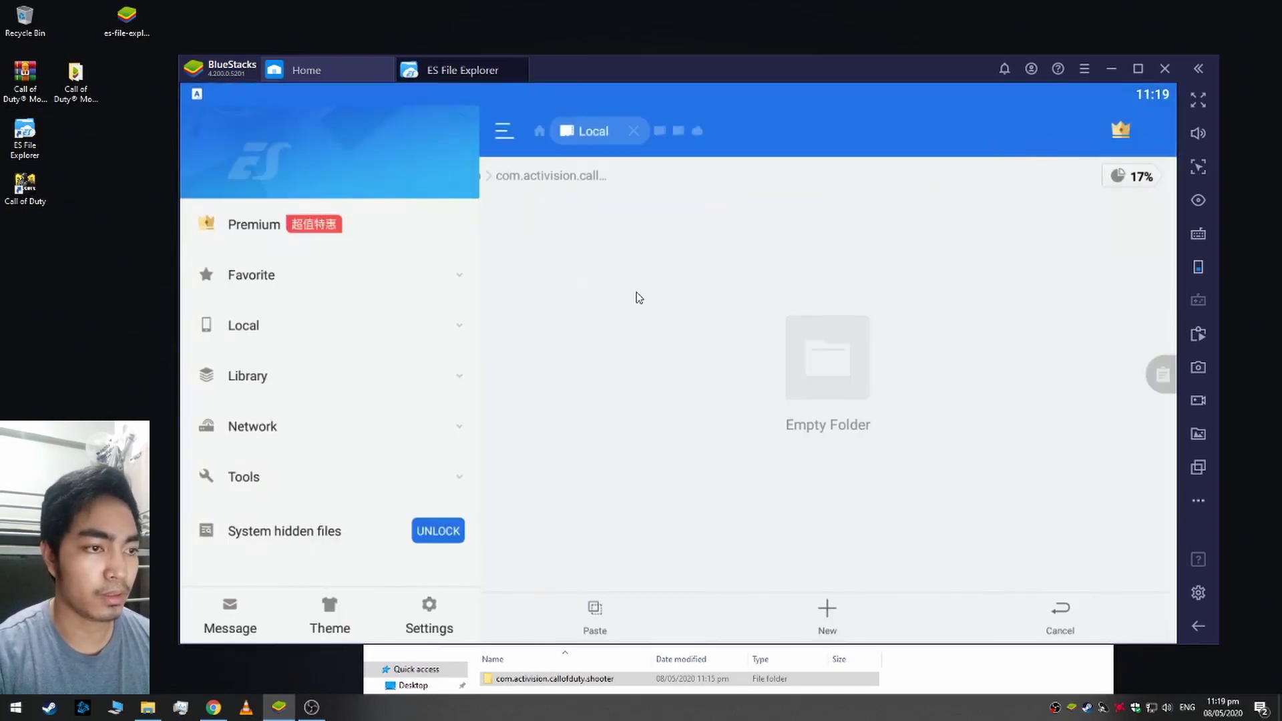
{"action": "left_click", "coordinate": [595, 615]}
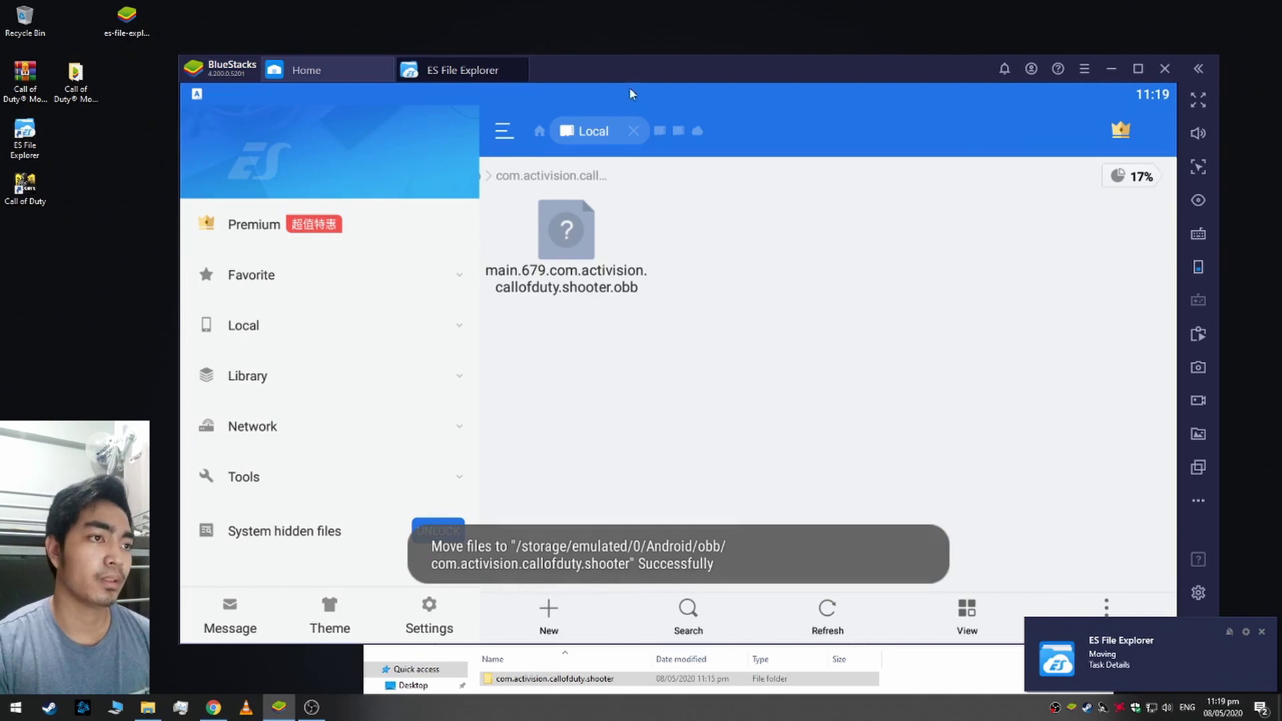
{"action": "left_click", "coordinate": [635, 130]}
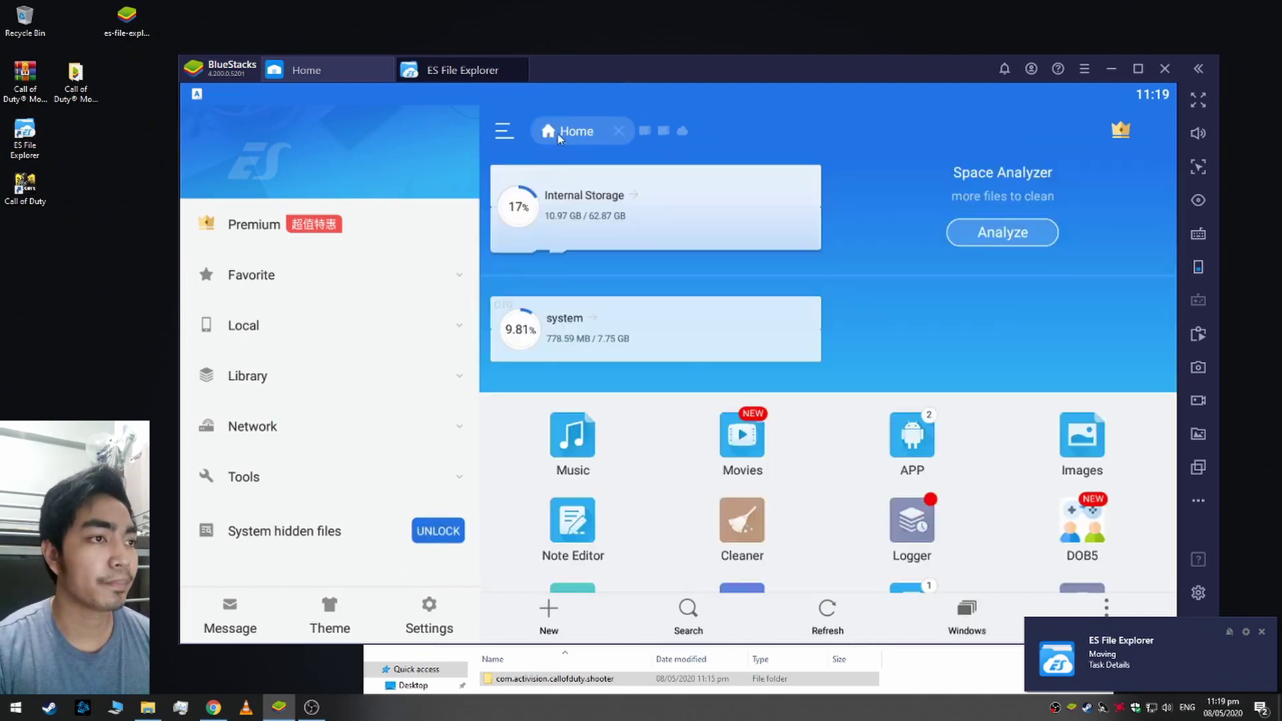
{"action": "left_click", "coordinate": [519, 70]}
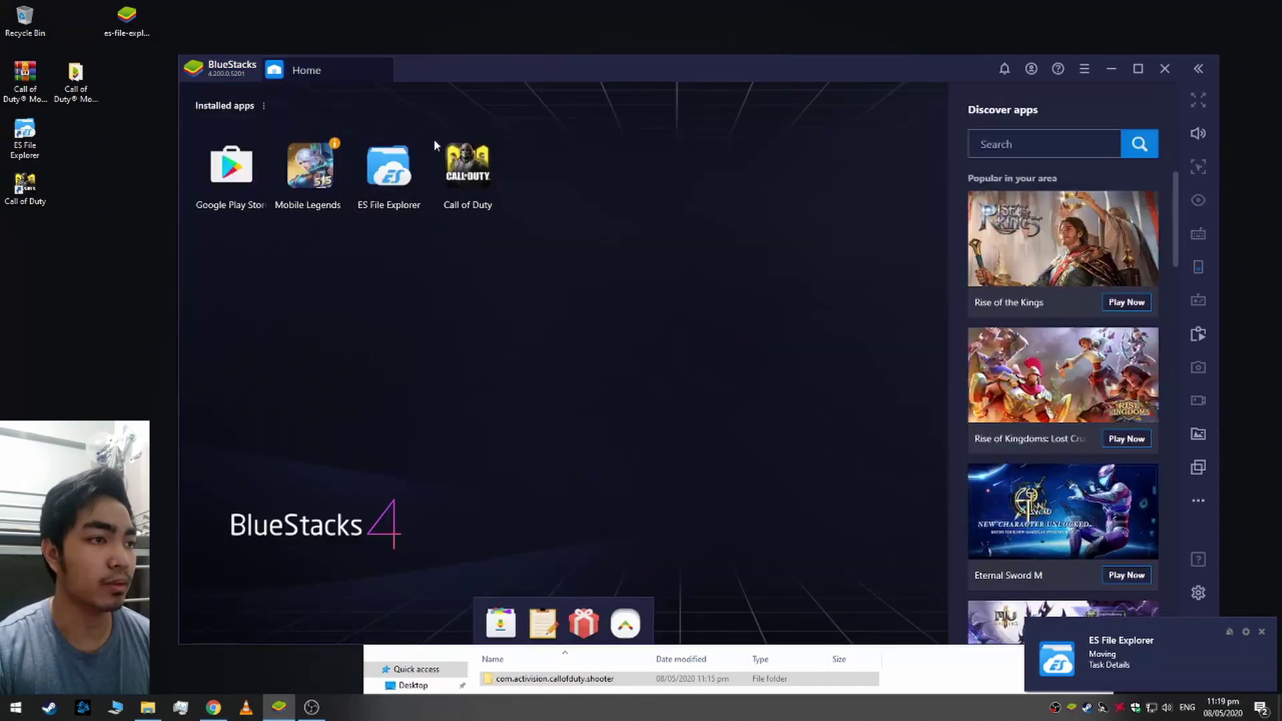
Step: Launch Call of Duty from the installed apps, dismiss the game guide hints, and allow the requested permissions
{"action": "left_click", "coordinate": [468, 166]}
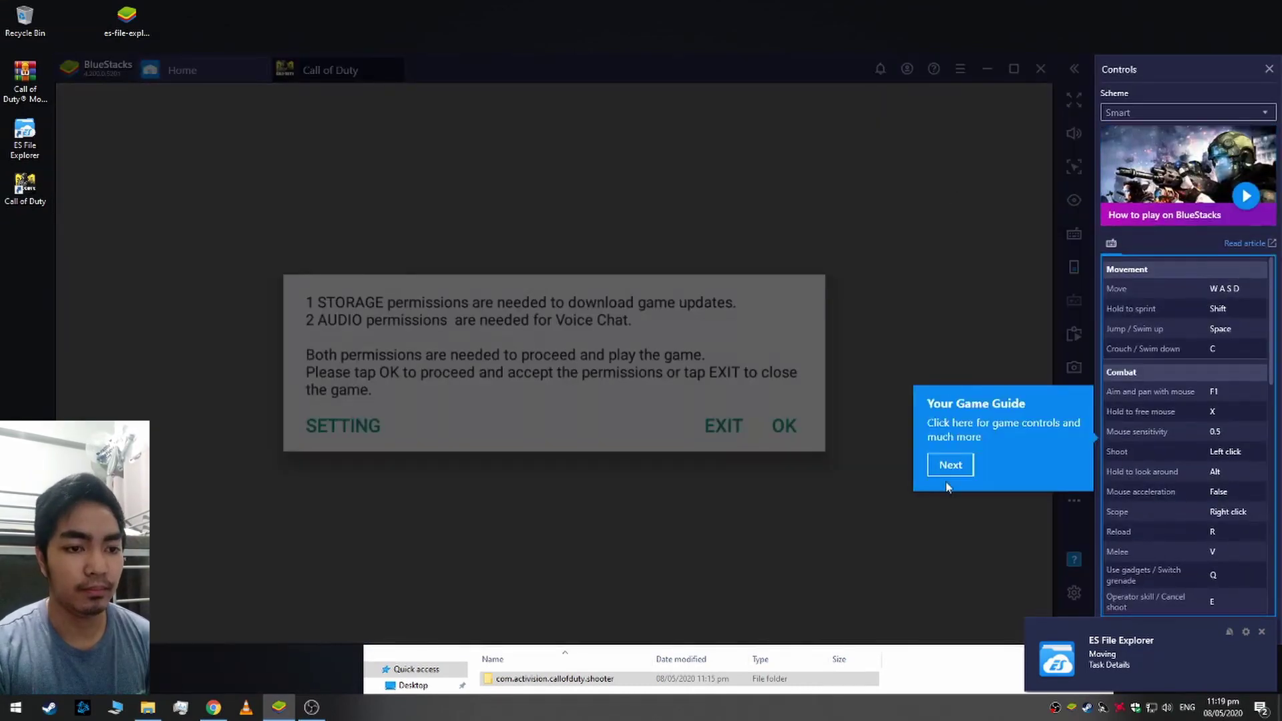
{"action": "left_click", "coordinate": [952, 471]}
{"action": "left_click", "coordinate": [937, 172]}
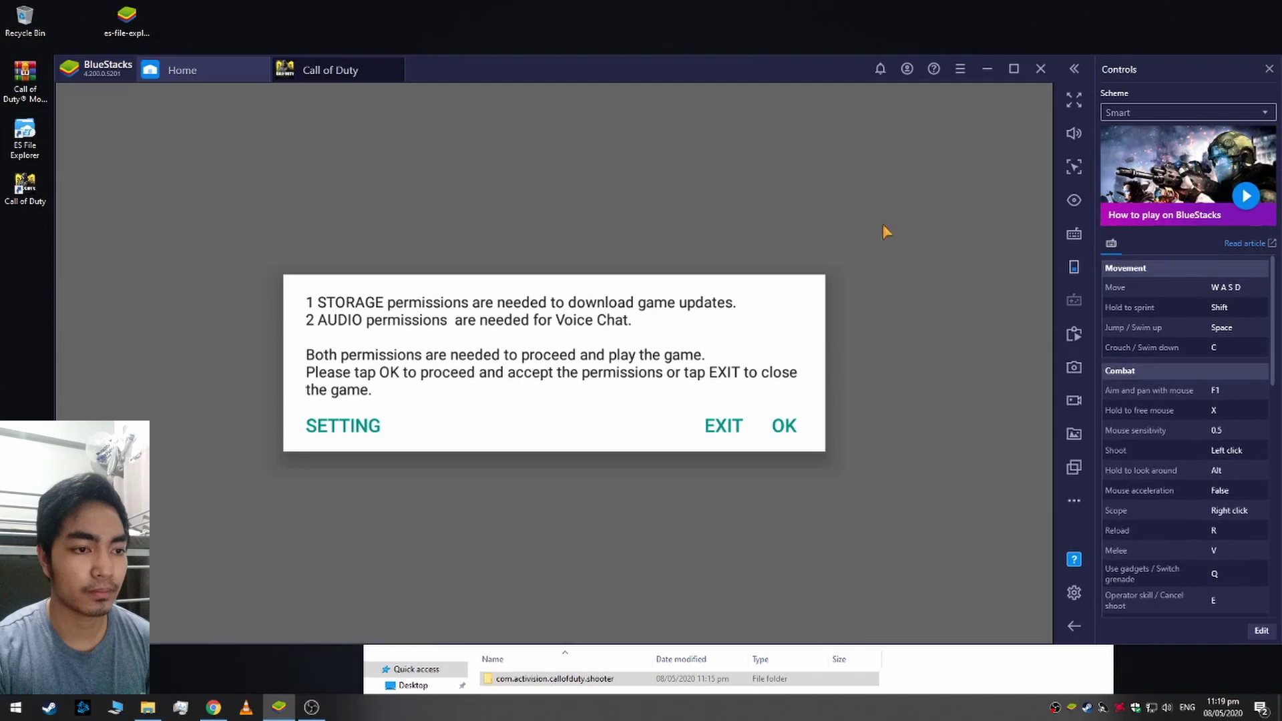
{"action": "left_click", "coordinate": [785, 425]}
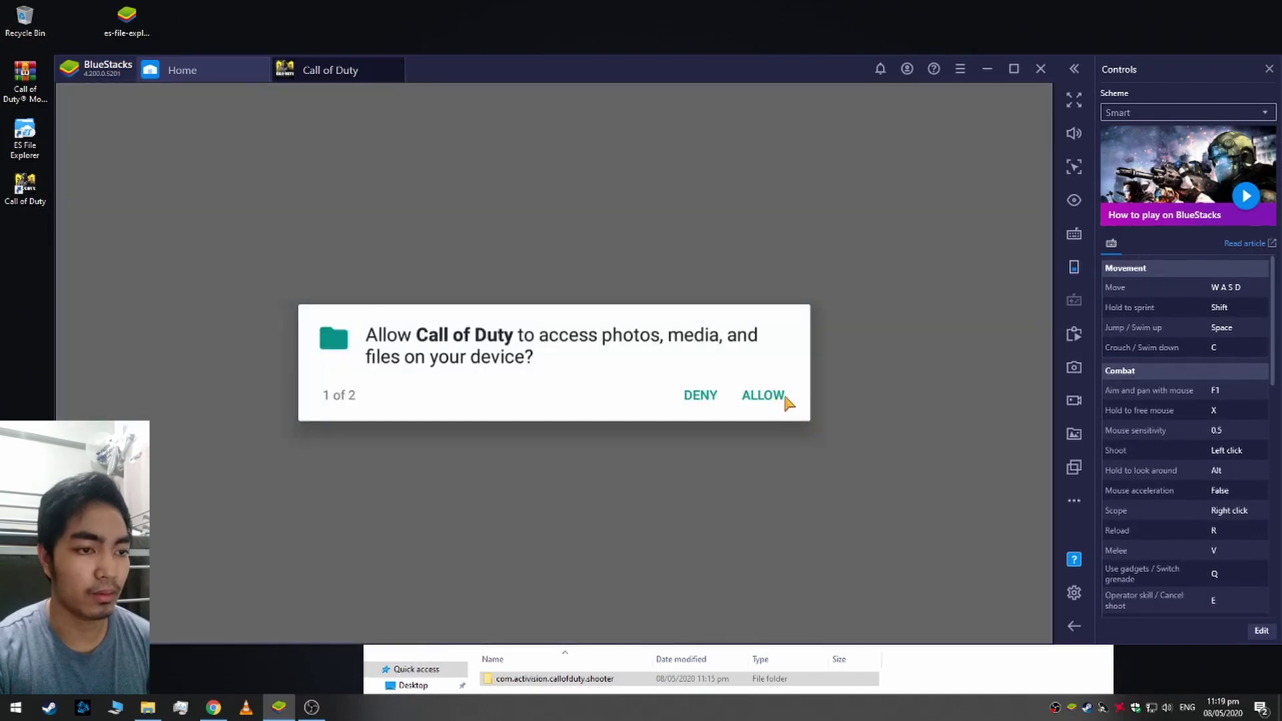
{"action": "left_click", "coordinate": [764, 395]}
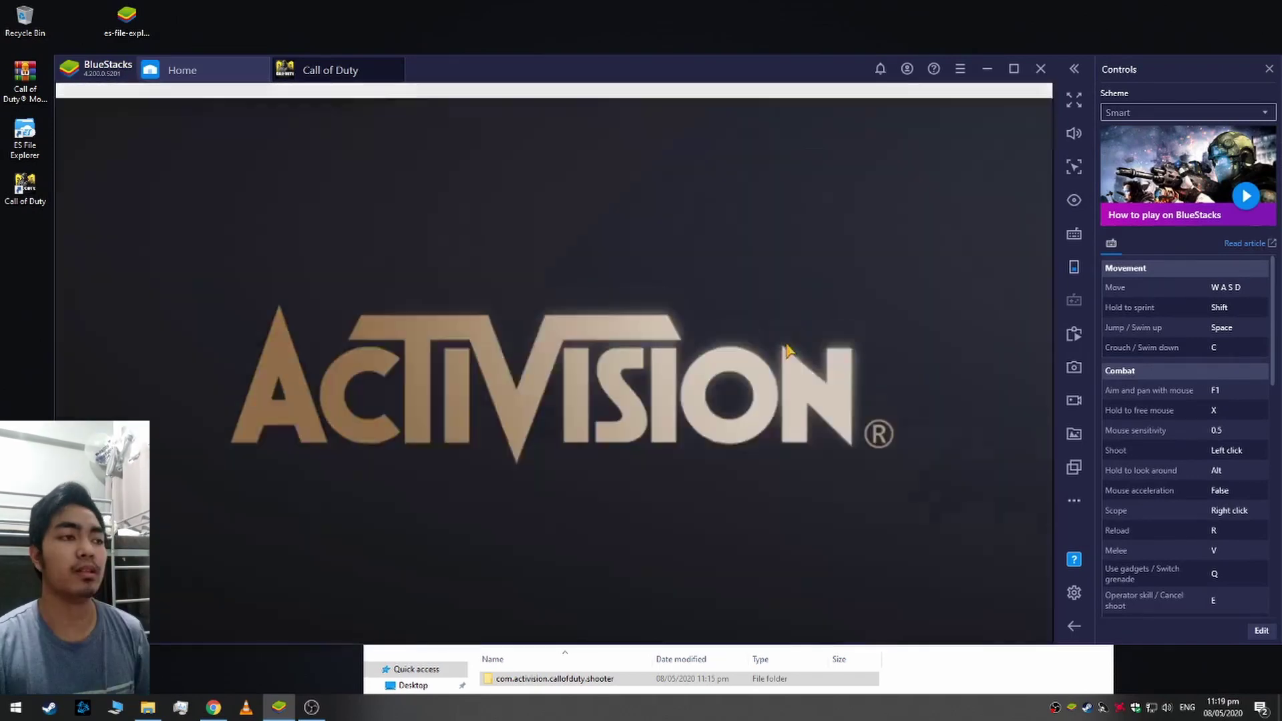